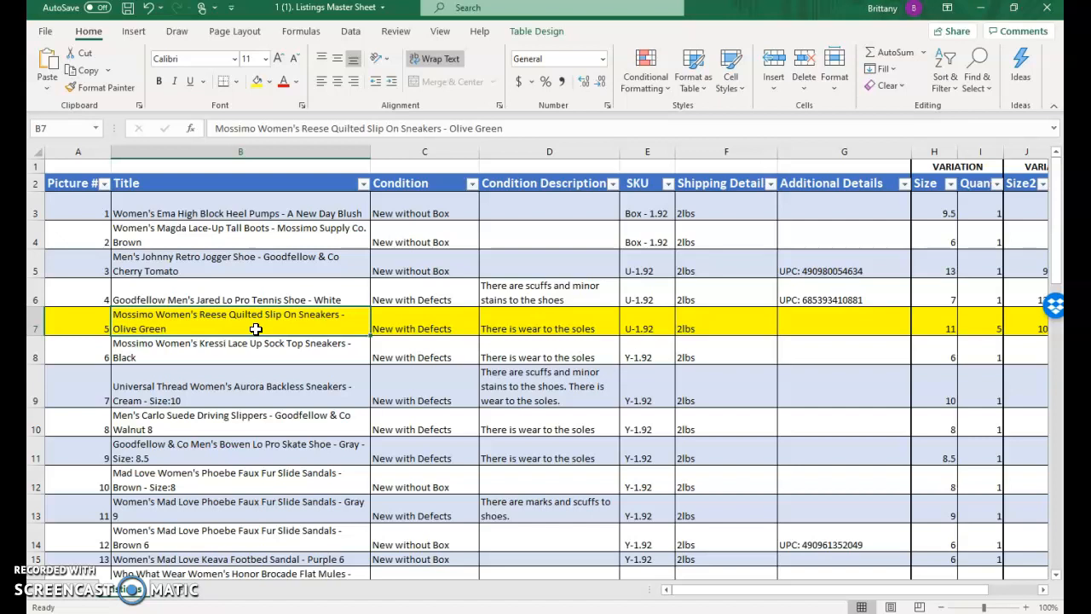
Copy the title "Mossimo Women's Reese Quilted Slip On Sneakers - Olive Green" from the highlighted spreadsheet row into the inkFrog listing's title
{"action": "double_click", "coordinate": [205, 329]}
{"action": "left_click_drag", "start_coordinate": [204, 329], "coordinate": [102, 315]}
{"action": "key", "text": "ctrl+c"}
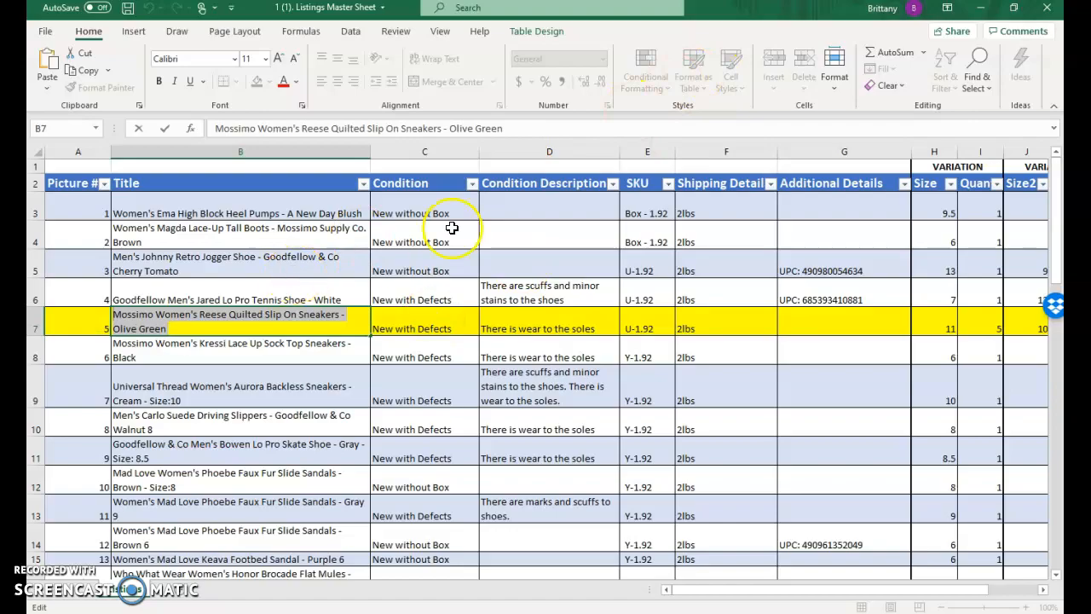
{"action": "left_click", "coordinate": [981, 7]}
{"action": "left_click", "coordinate": [373, 317]}
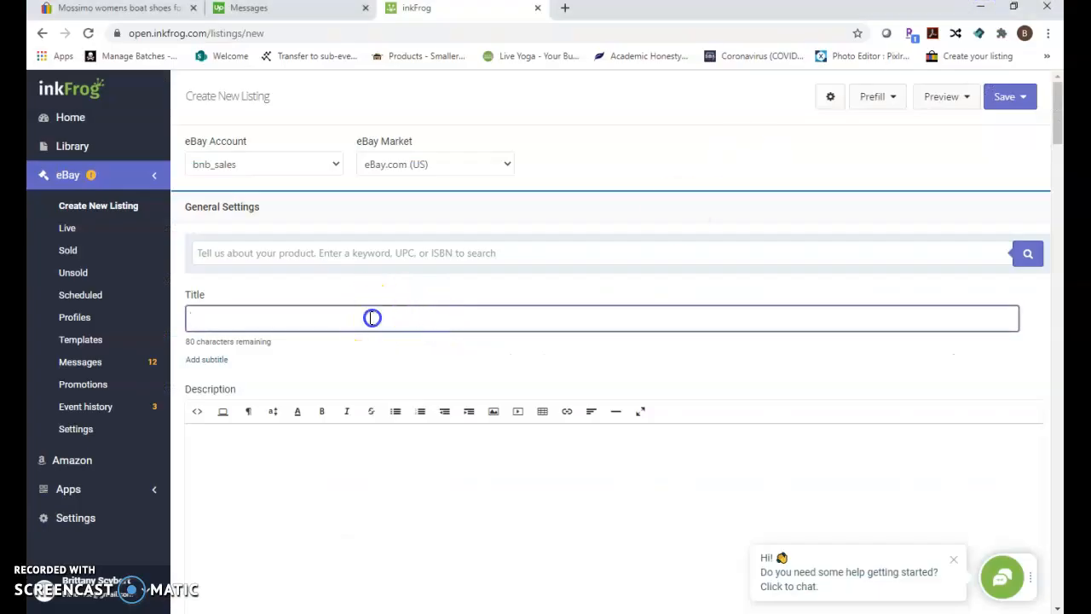
{"action": "key", "text": "ctrl+v"}
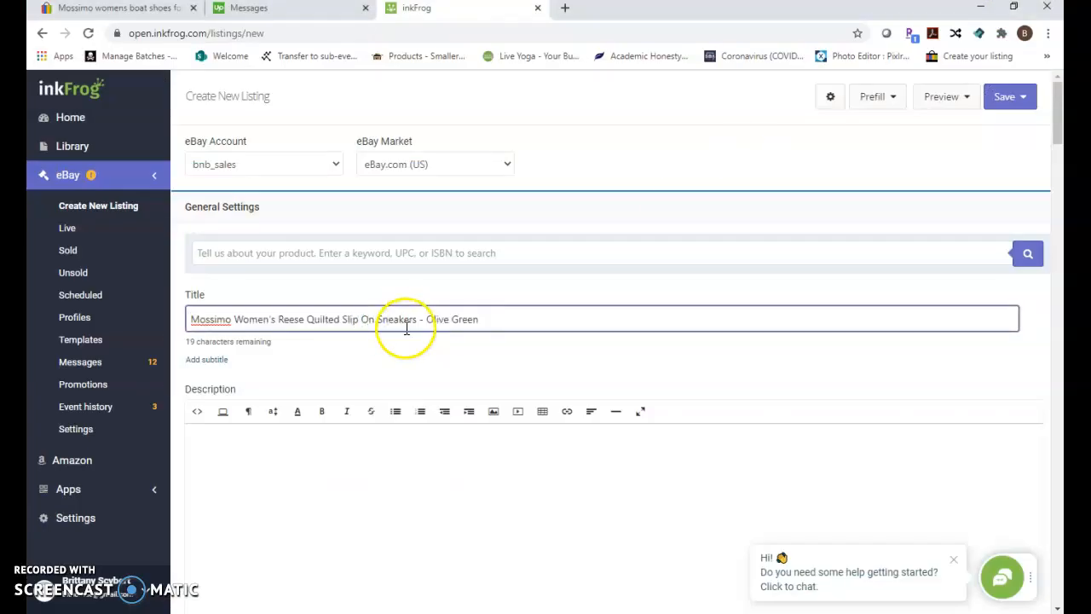
Copy the condition "New with Defects" from the highlighted row in the Excel sheet into the inkFrog listing's description
{"action": "scroll", "coordinate": [392, 329], "scroll_direction": "down", "scroll_amount": 2}
{"action": "left_click", "coordinate": [300, 324]}
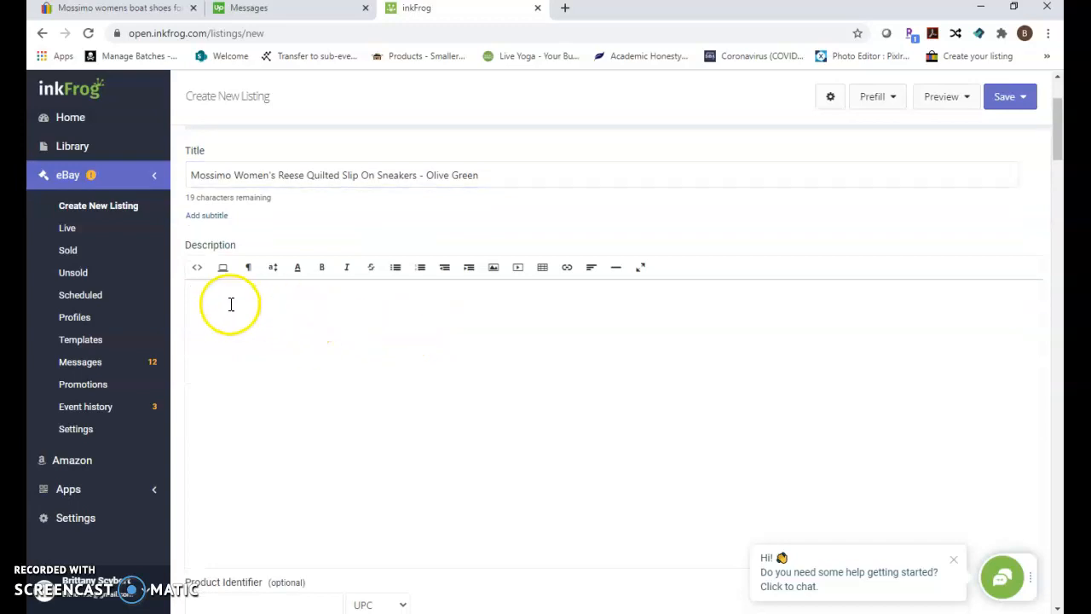
{"action": "key", "text": "alt+Tab"}
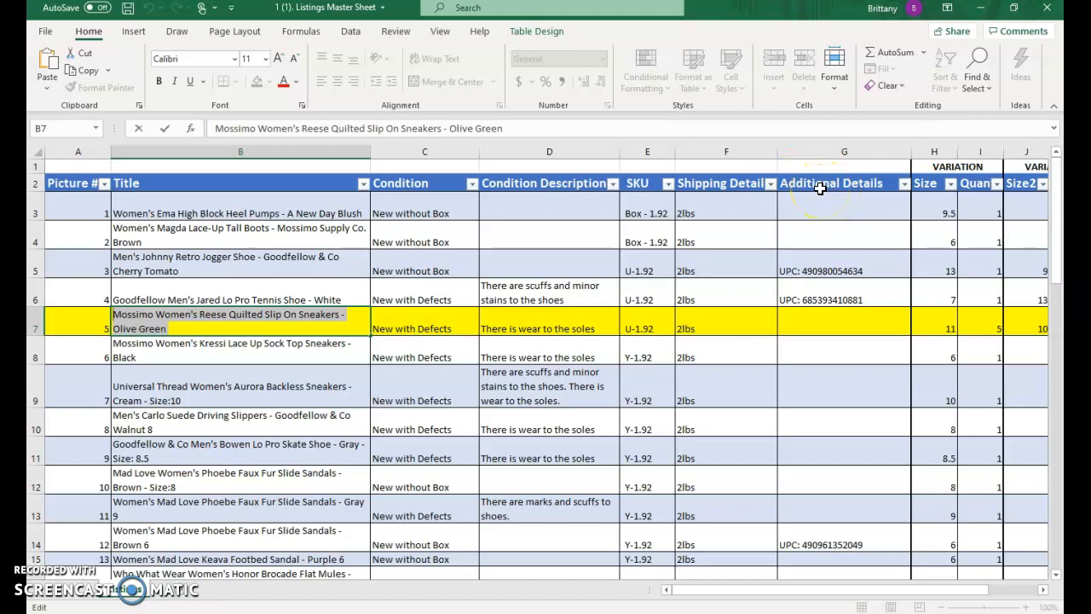
{"action": "double_click", "coordinate": [440, 328]}
{"action": "left_click_drag", "start_coordinate": [441, 328], "coordinate": [320, 323]}
{"action": "key", "text": "ctrl+c"}
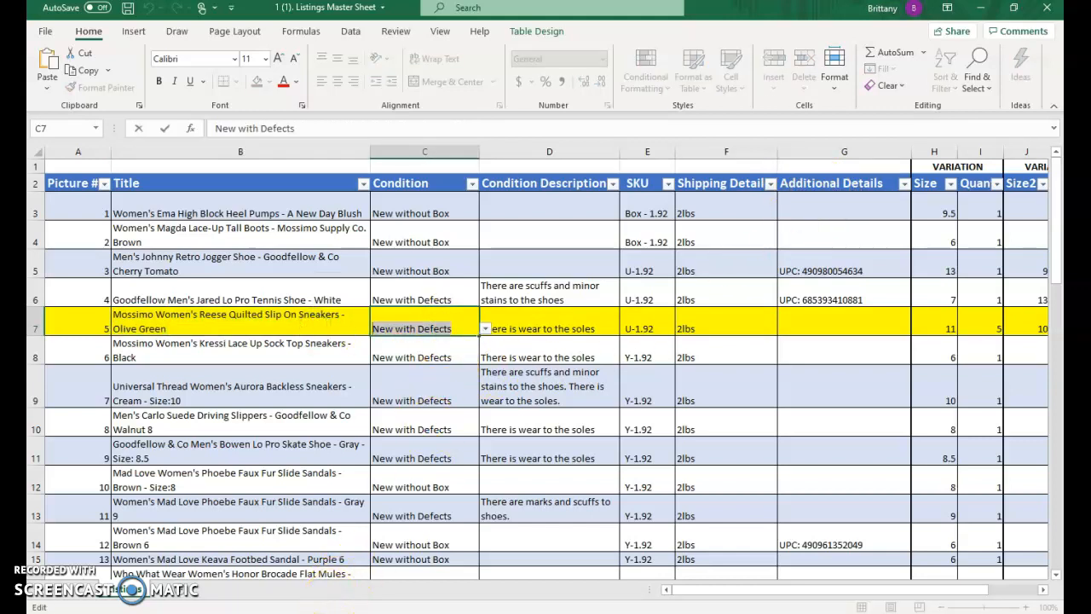
{"action": "key", "text": "alt+Tab"}
{"action": "left_click", "coordinate": [232, 350]}
{"action": "key", "text": "ctrl+v"}
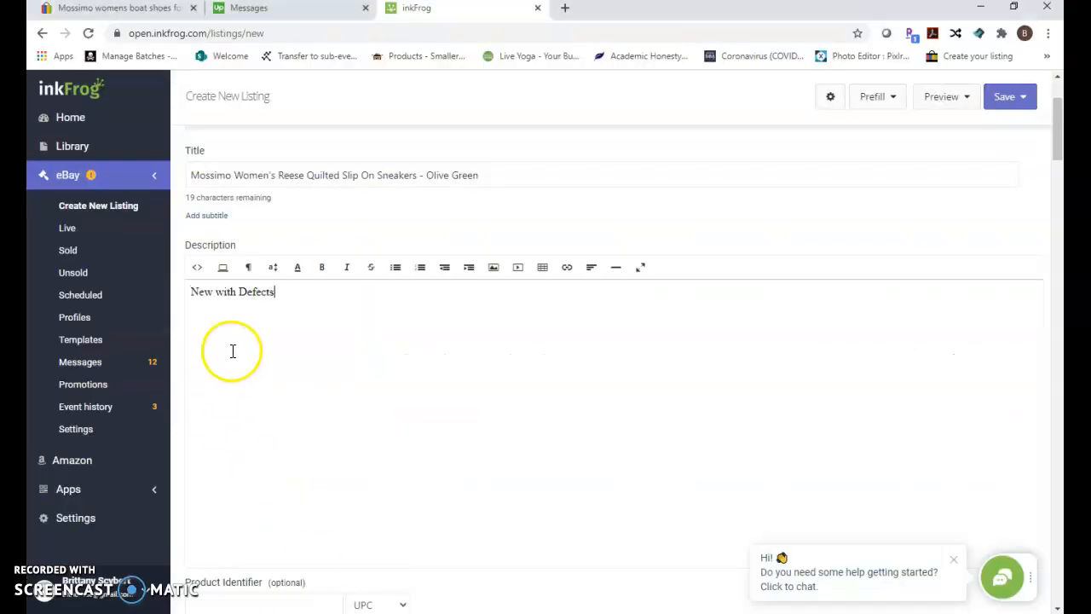
Copy the condition description "There is wear to the soles" from the Excel row and add it as the second line of the listing description
{"action": "key", "text": "alt+Tab"}
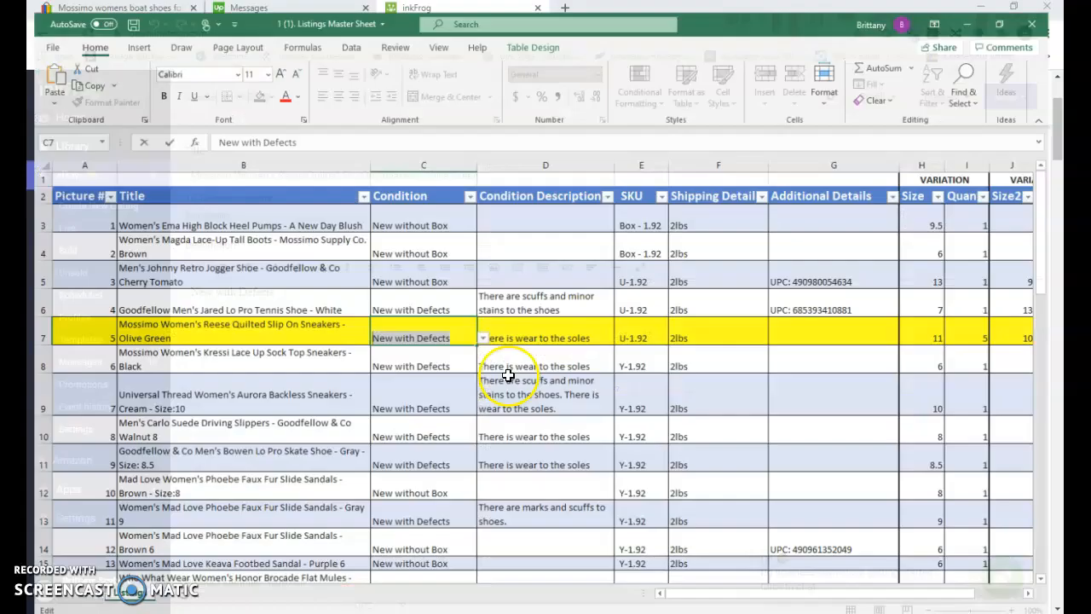
{"action": "double_click", "coordinate": [589, 317]}
{"action": "left_click_drag", "start_coordinate": [595, 328], "coordinate": [446, 329]}
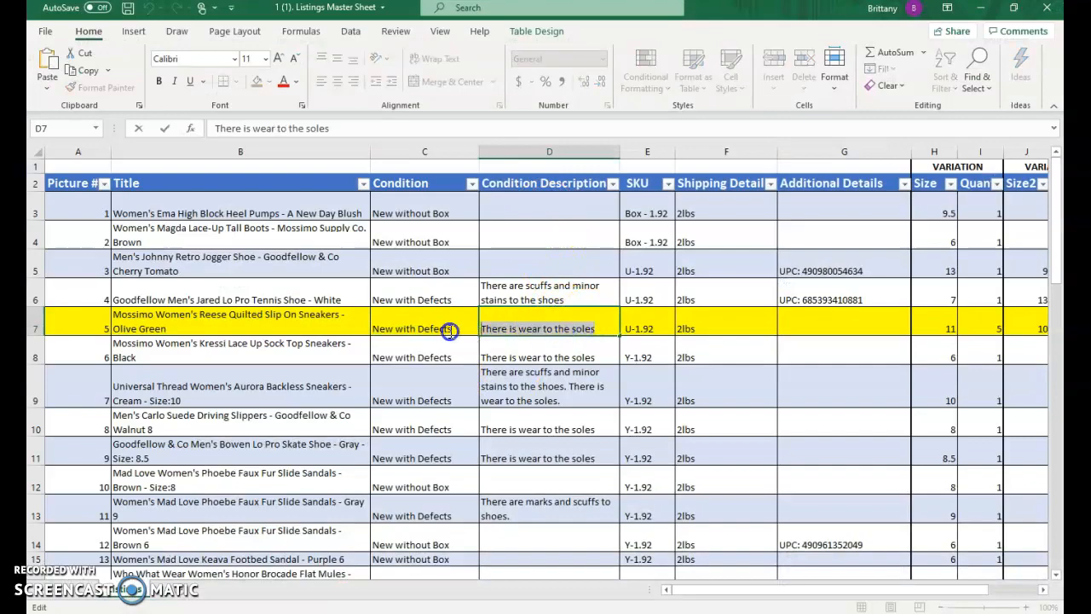
{"action": "key", "text": "ctrl+c"}
{"action": "key", "text": "alt+Tab"}
{"action": "key", "text": "ctrl+v"}
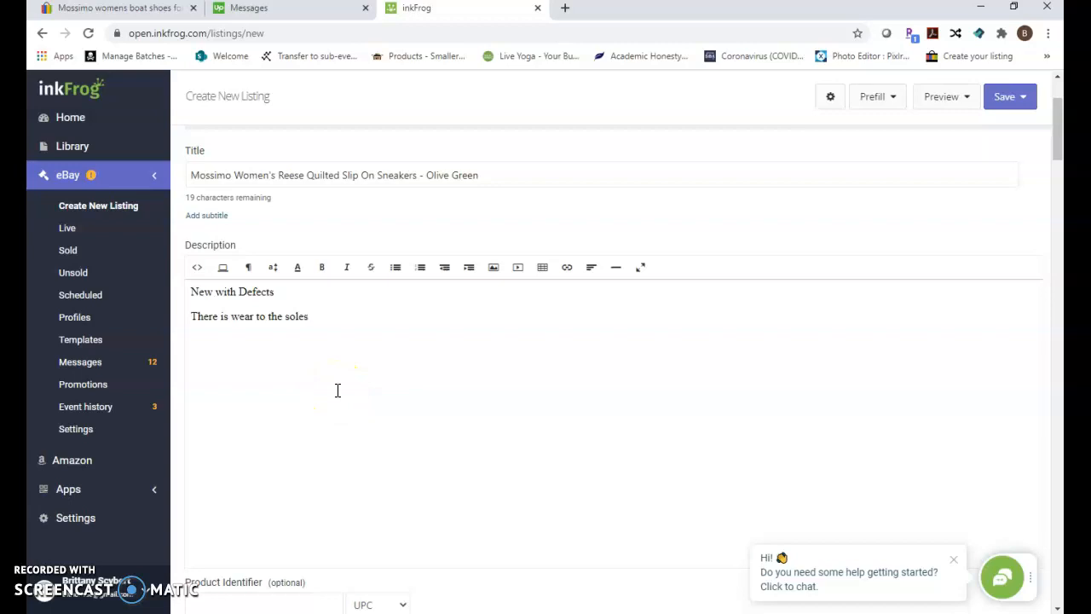
{"action": "scroll", "coordinate": [337, 391], "scroll_direction": "down", "scroll_amount": 3}
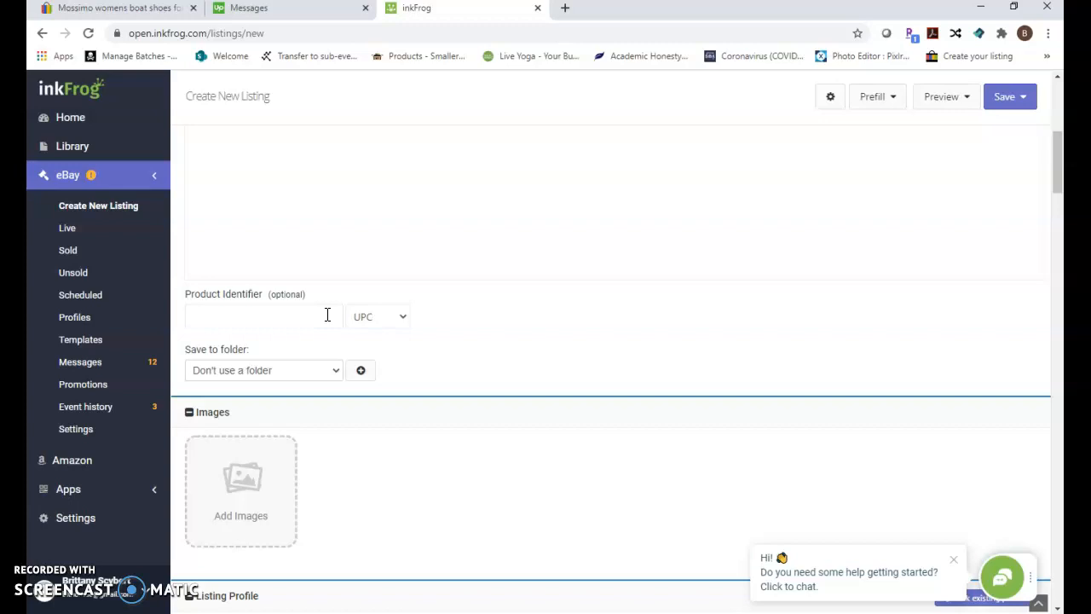
{"action": "left_click", "coordinate": [283, 379]}
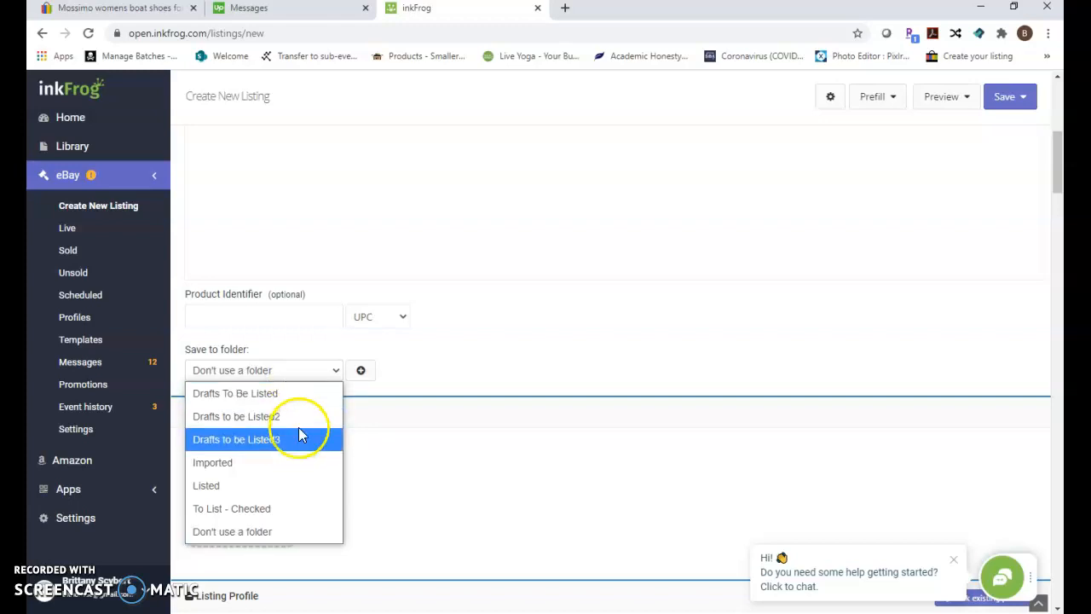
{"action": "left_click", "coordinate": [429, 365]}
Upload the five olive slip-on photos from the 8.1.2020 Shoes folder, from 5 (2) through the label photo, to the listing's images
{"action": "scroll", "coordinate": [404, 402], "scroll_direction": "down", "scroll_amount": 3}
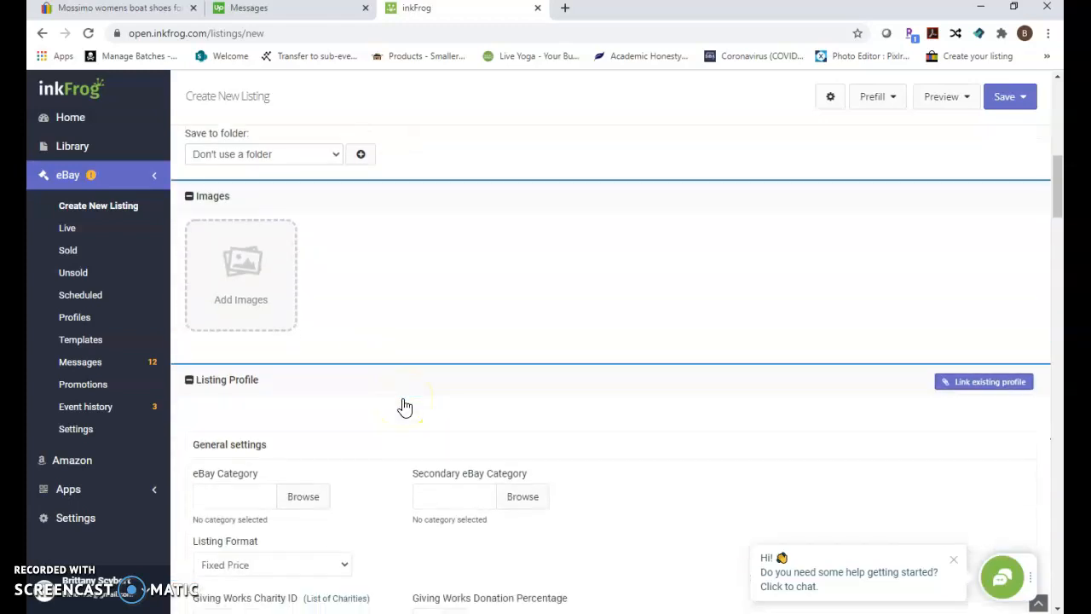
{"action": "left_click", "coordinate": [258, 302]}
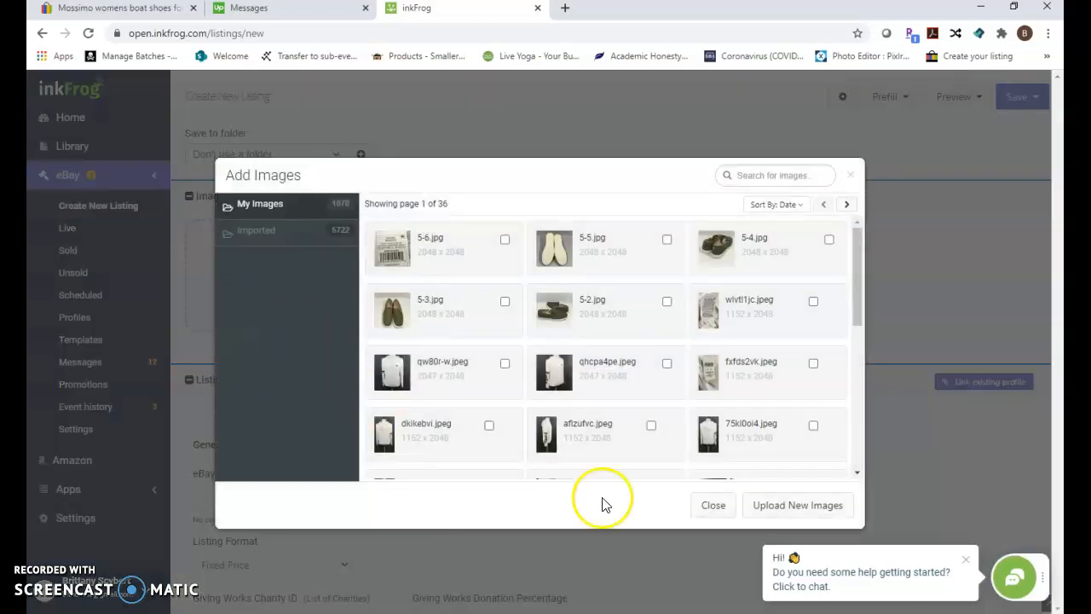
{"action": "left_click", "coordinate": [793, 511]}
{"action": "left_click", "coordinate": [553, 393]}
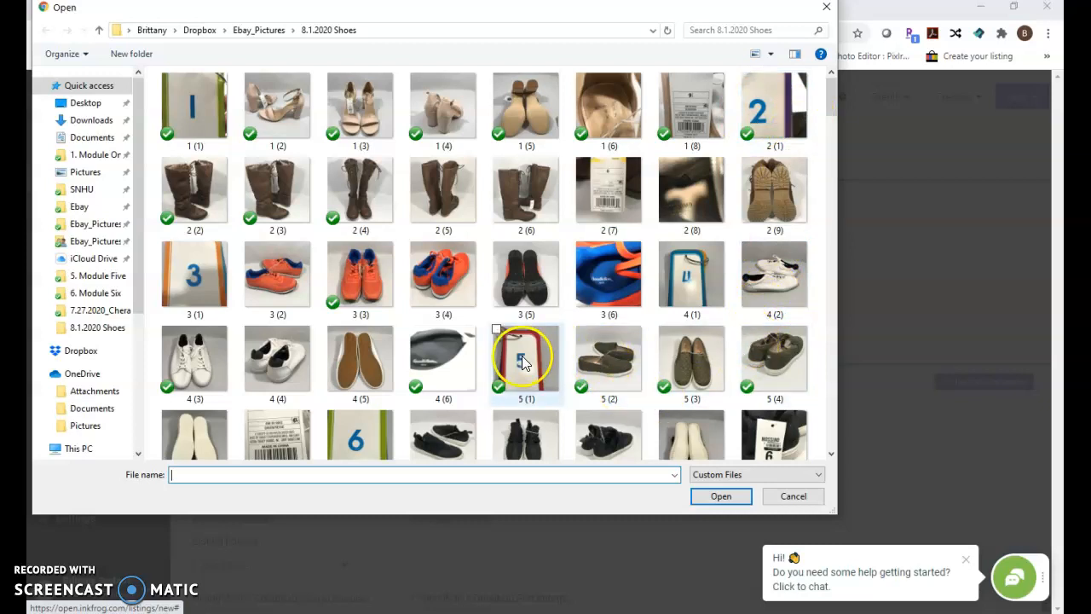
{"action": "left_click", "coordinate": [603, 365]}
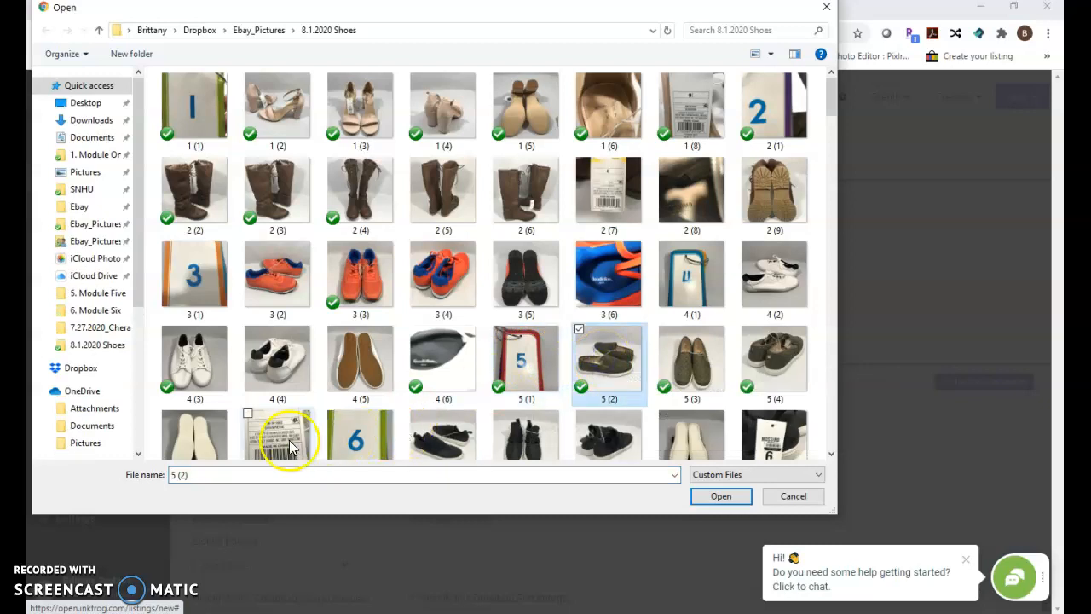
{"action": "left_click", "coordinate": [286, 439], "text": "shift"}
{"action": "left_click", "coordinate": [723, 497]}
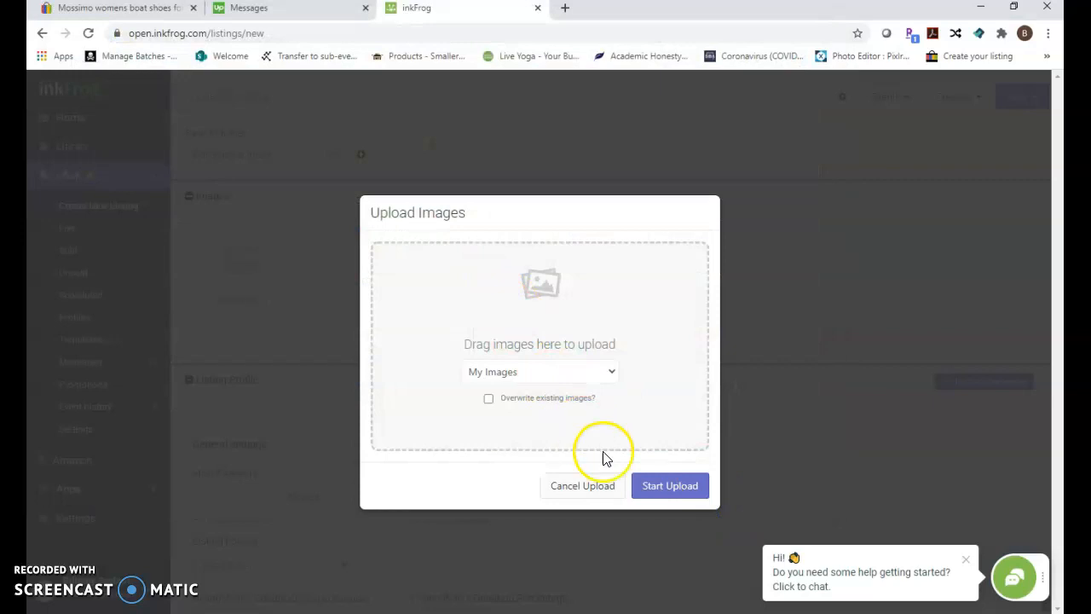
{"action": "left_click", "coordinate": [648, 486]}
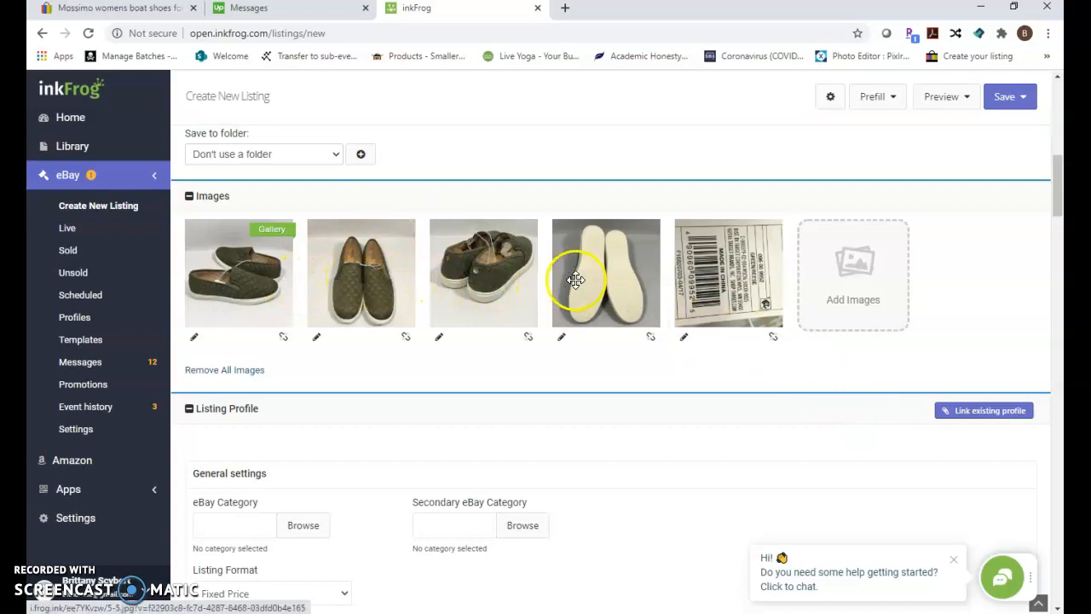
Rotate the barcode label photo a quarter turn counterclockwise so its text reads upright, and save the image
{"action": "left_click", "coordinate": [685, 337]}
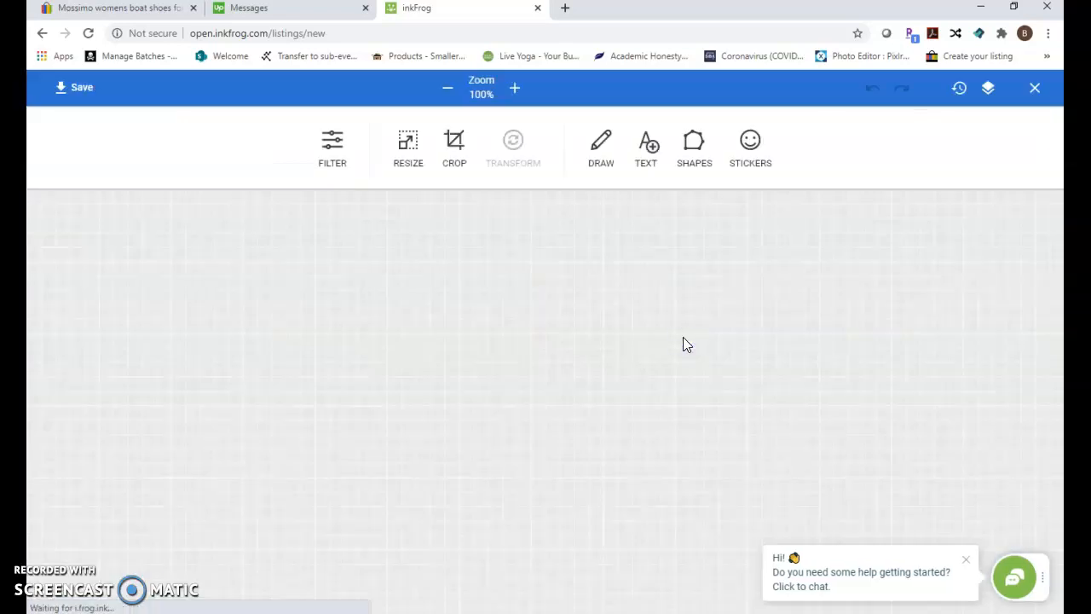
{"action": "left_click", "coordinate": [512, 143]}
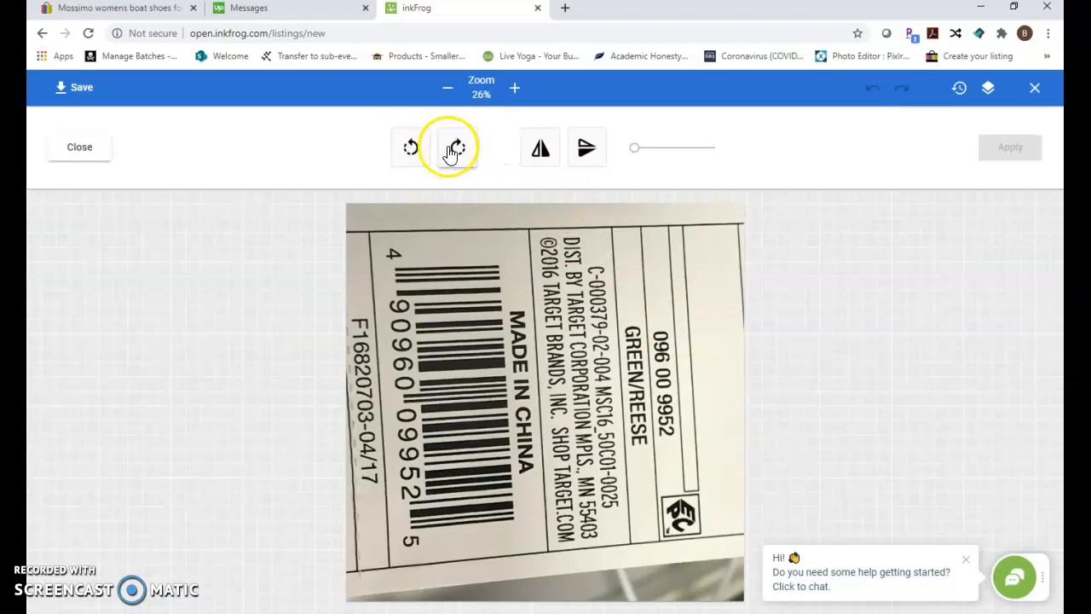
{"action": "left_click", "coordinate": [422, 151]}
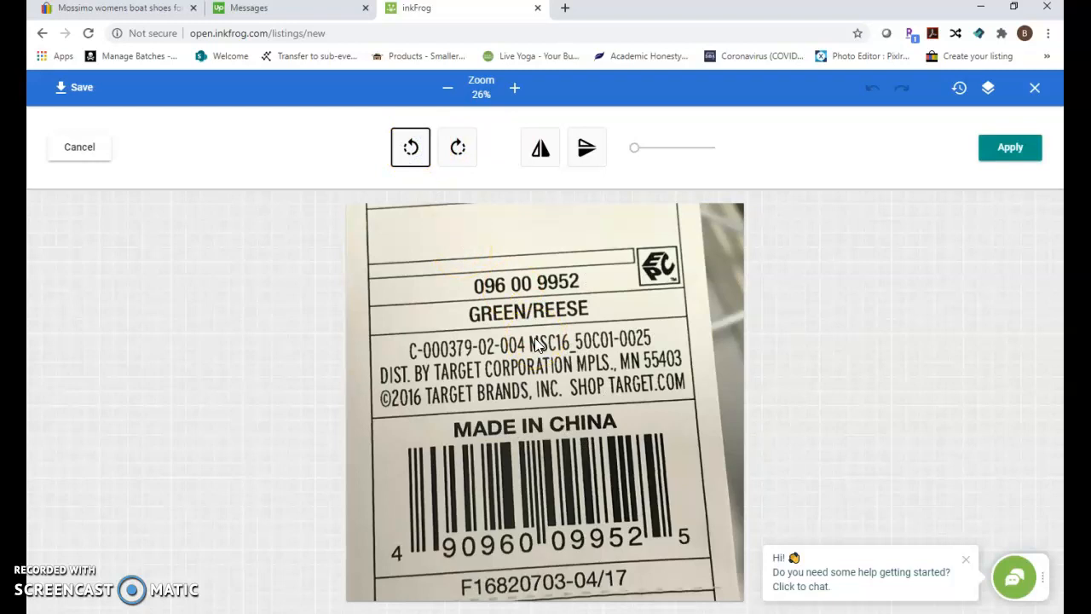
{"action": "left_click", "coordinate": [1006, 149]}
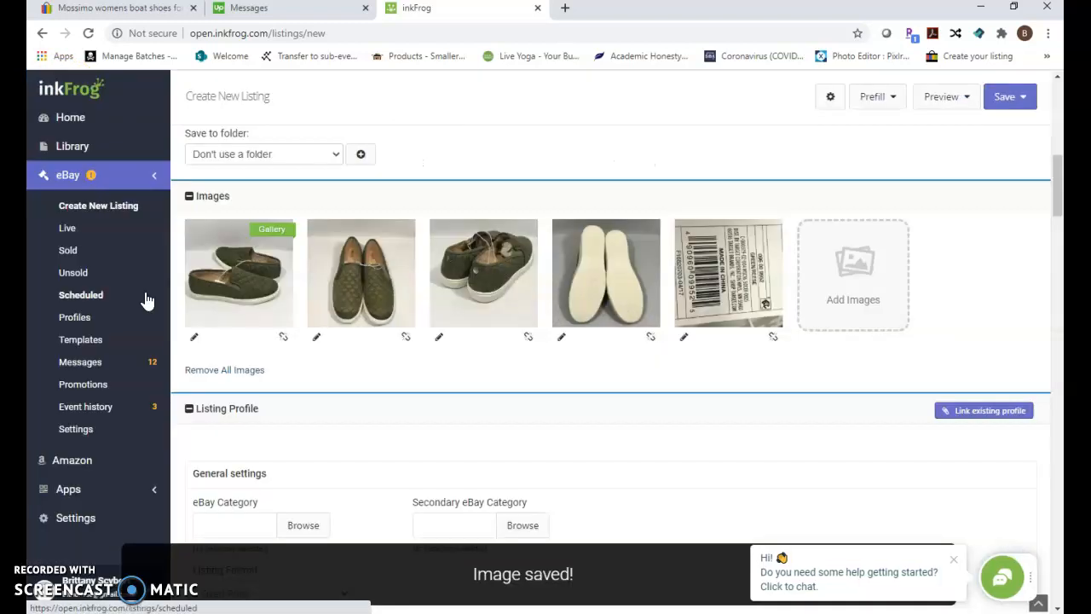
Search the eBay categories for "womens shoes" and choose Clothing, Shoes & Accessories > Women > Women's Shoes > Flats
{"action": "scroll", "coordinate": [455, 424], "scroll_direction": "down", "scroll_amount": 3}
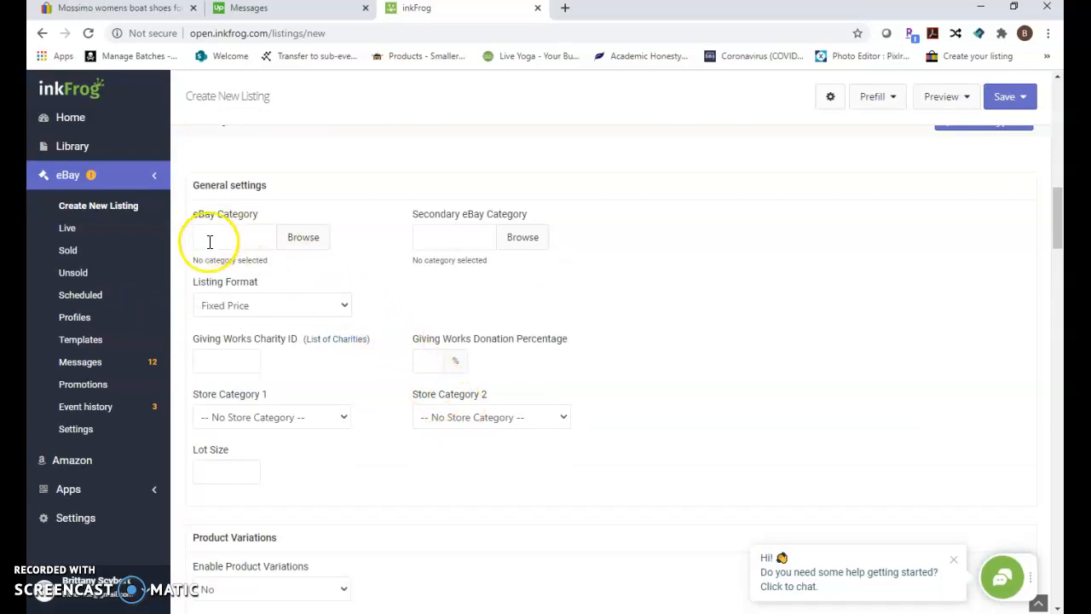
{"action": "left_click", "coordinate": [296, 239]}
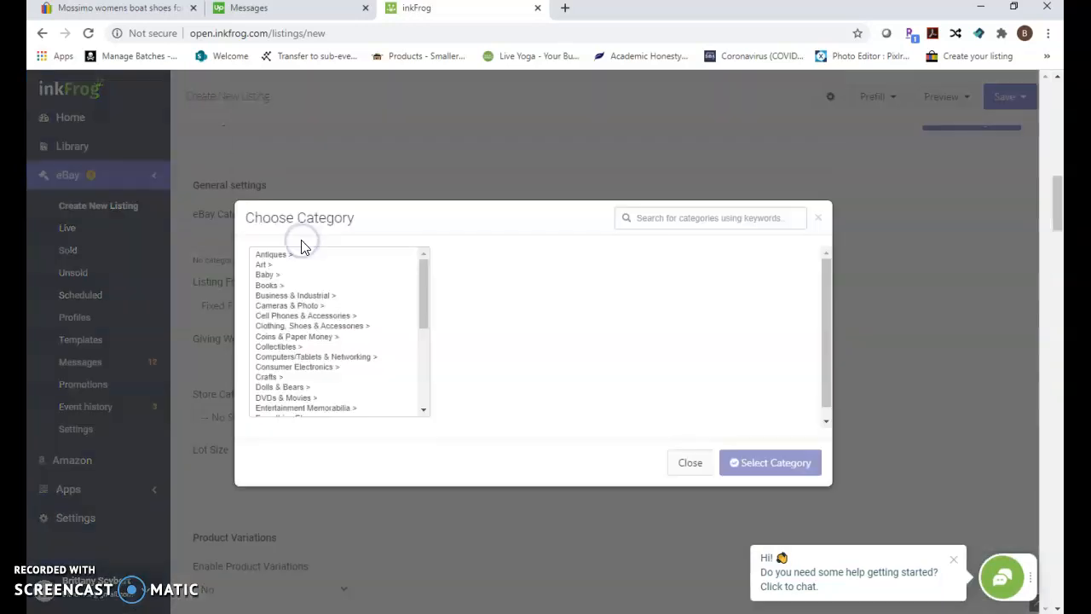
{"action": "left_click", "coordinate": [688, 219]}
{"action": "type", "text": "womens shoe"}
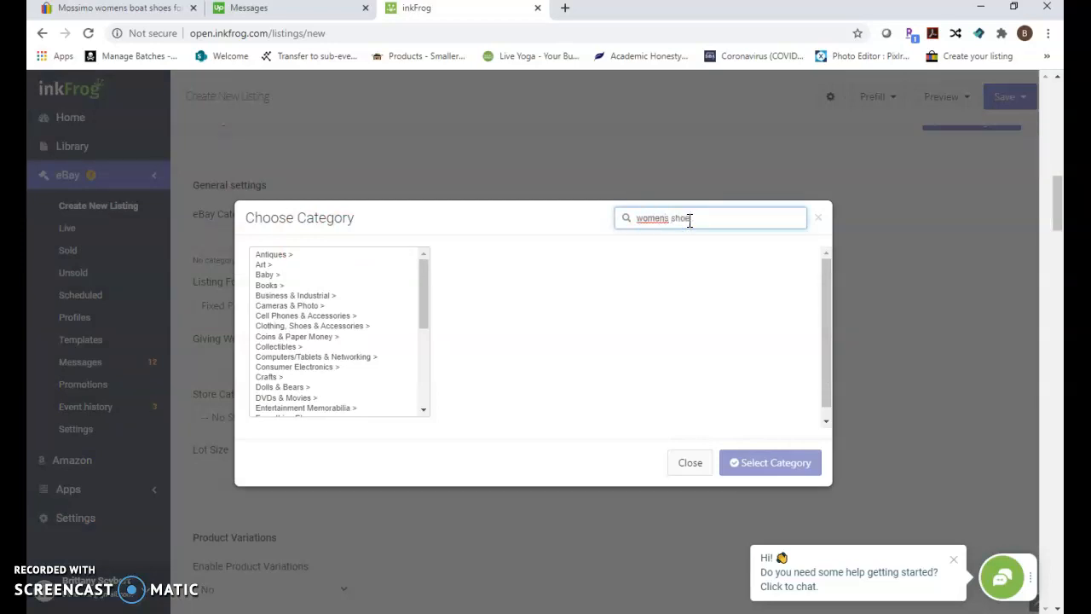
{"action": "left_click", "coordinate": [625, 215]}
{"action": "left_click", "coordinate": [695, 218]}
{"action": "left_click", "coordinate": [696, 218]}
{"action": "left_click", "coordinate": [631, 217]}
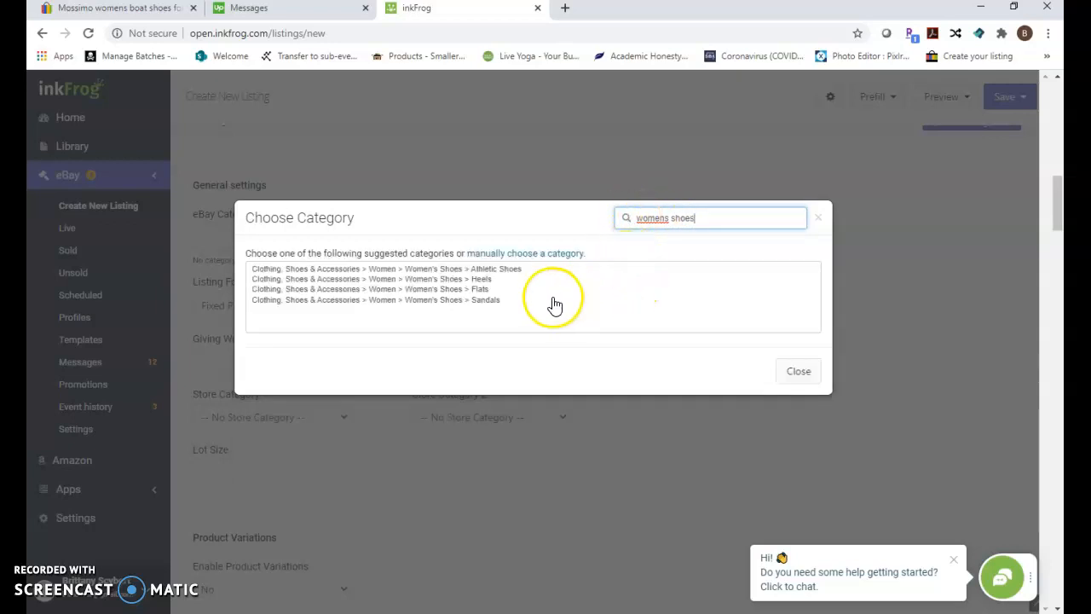
{"action": "left_click", "coordinate": [486, 291]}
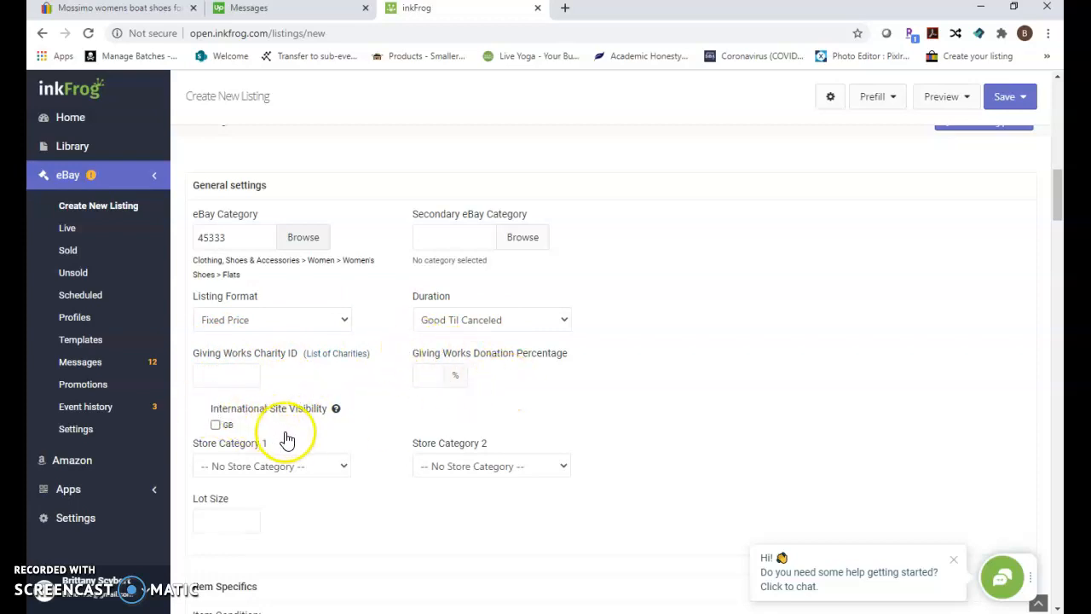
Set the first store category to Women Shoes, under Women's Clothing & Shoes
{"action": "scroll", "coordinate": [290, 438], "scroll_direction": "down", "scroll_amount": 3}
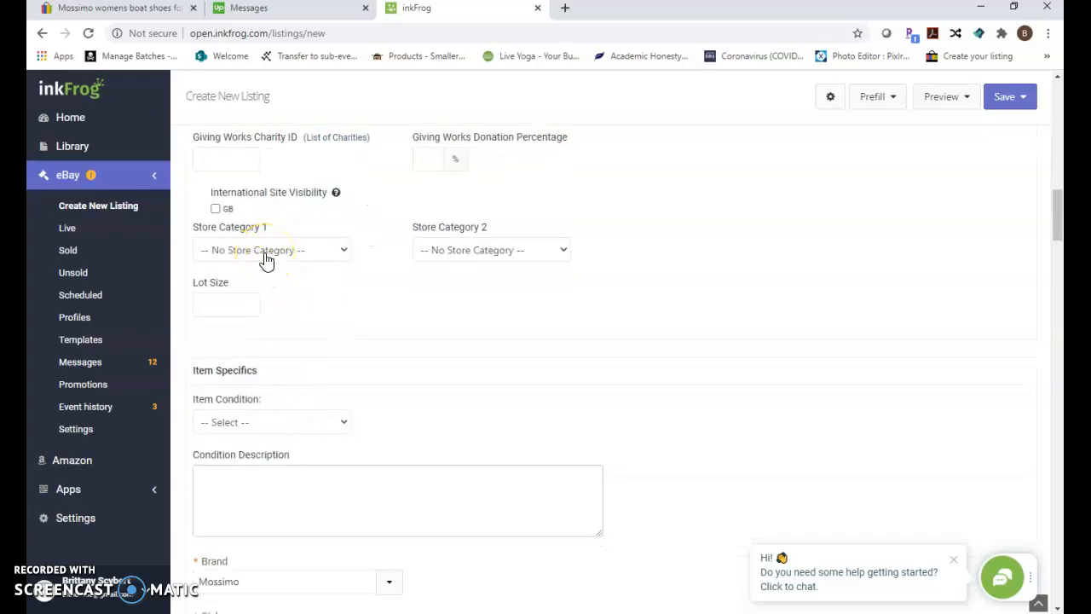
{"action": "left_click", "coordinate": [266, 253]}
{"action": "scroll", "coordinate": [283, 480], "scroll_direction": "down", "scroll_amount": 1}
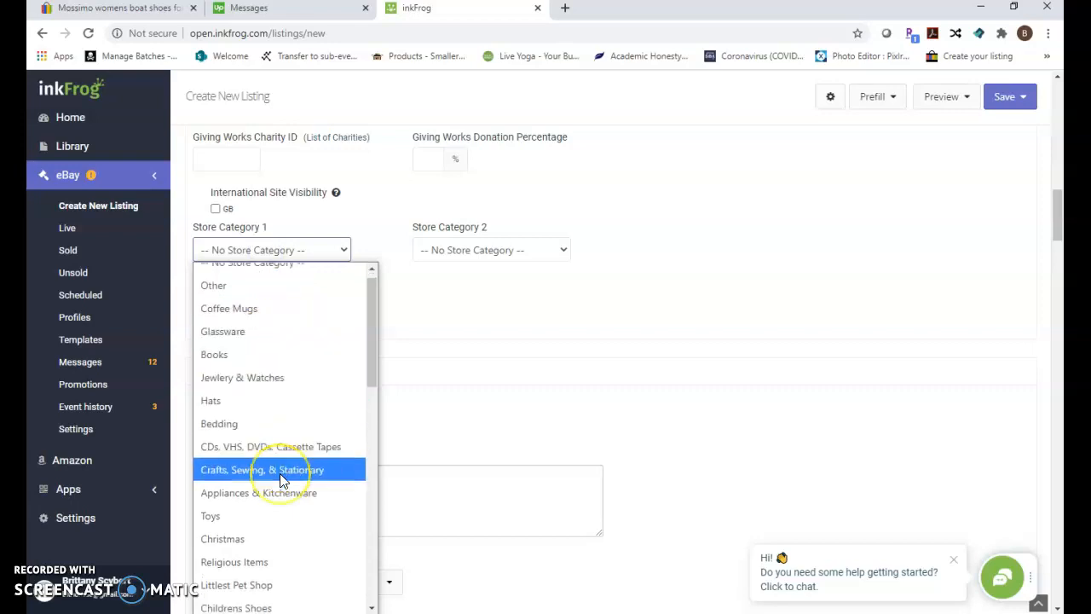
{"action": "scroll", "coordinate": [282, 480], "scroll_direction": "down", "scroll_amount": 2}
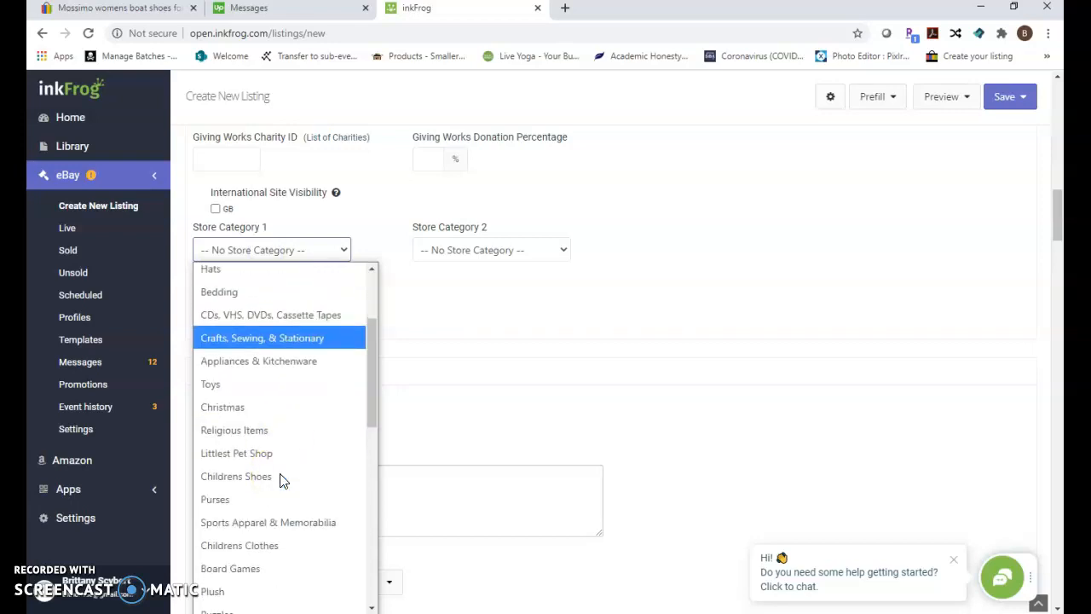
{"action": "scroll", "coordinate": [282, 480], "scroll_direction": "down", "scroll_amount": 7}
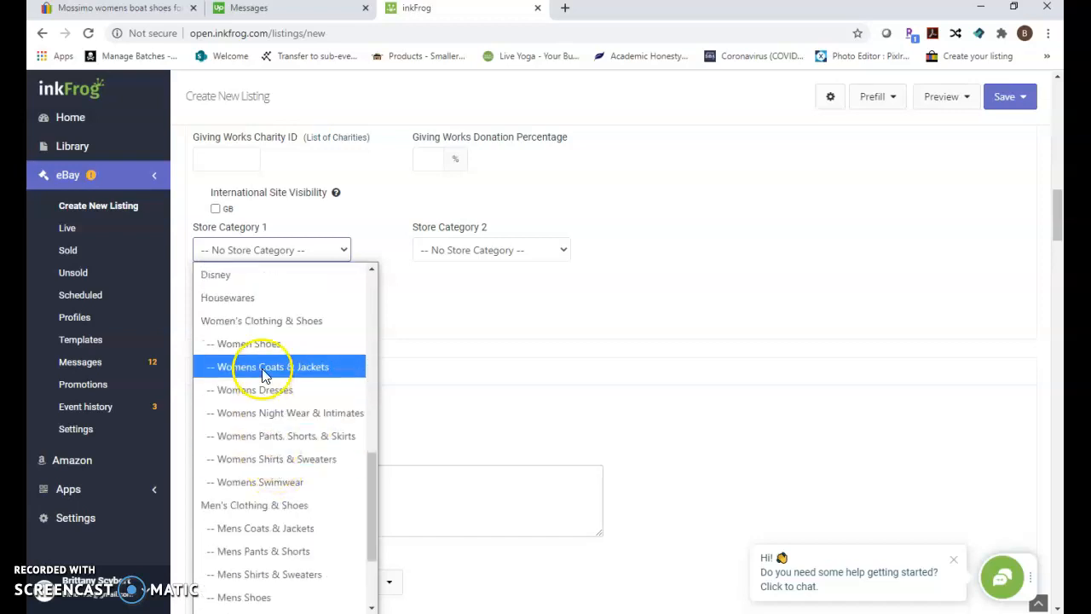
{"action": "left_click", "coordinate": [265, 353]}
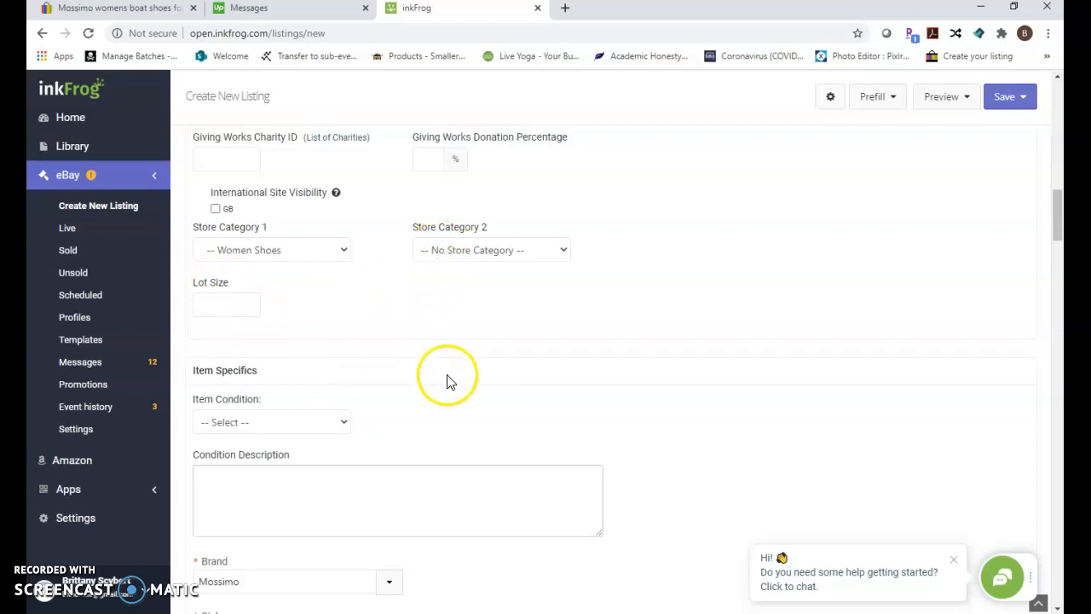
Set the item condition in the item specifics to New with defects
{"action": "scroll", "coordinate": [446, 378], "scroll_direction": "down", "scroll_amount": 3}
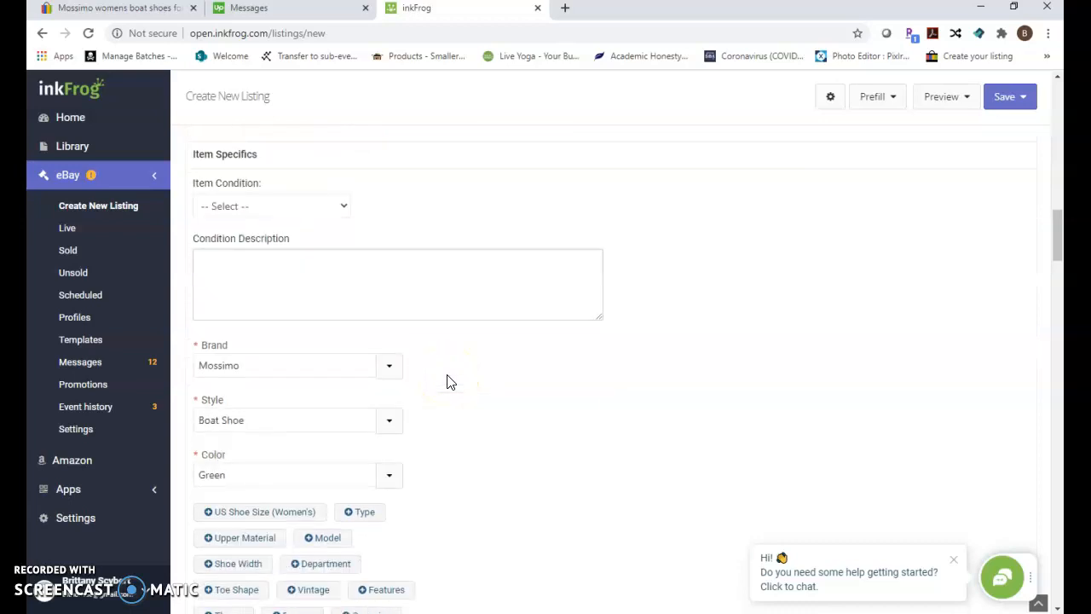
{"action": "left_click", "coordinate": [479, 414]}
{"action": "left_click", "coordinate": [271, 207]}
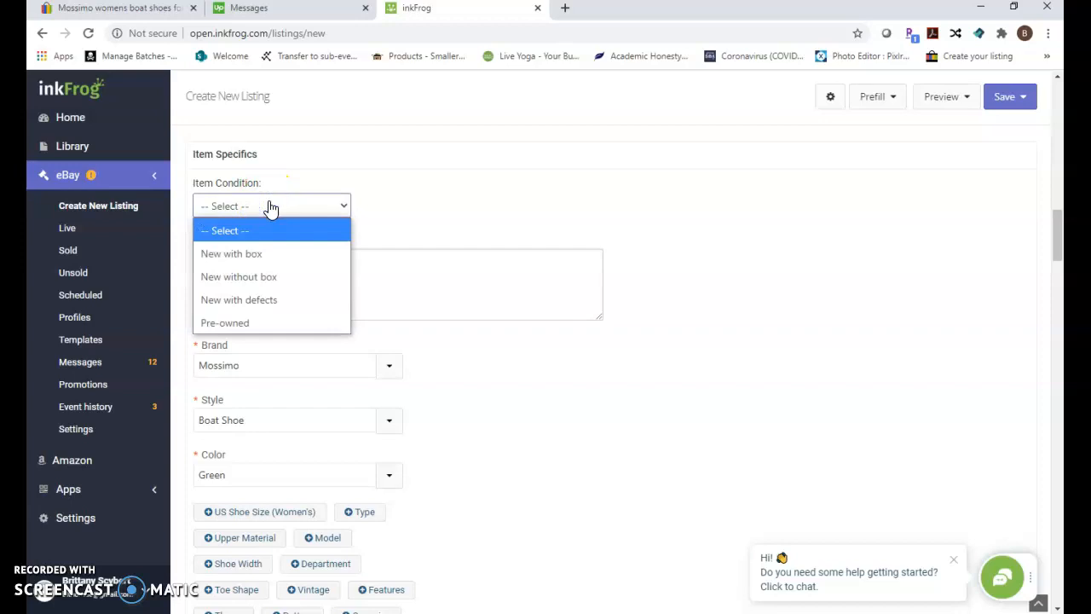
{"action": "left_click", "coordinate": [249, 299]}
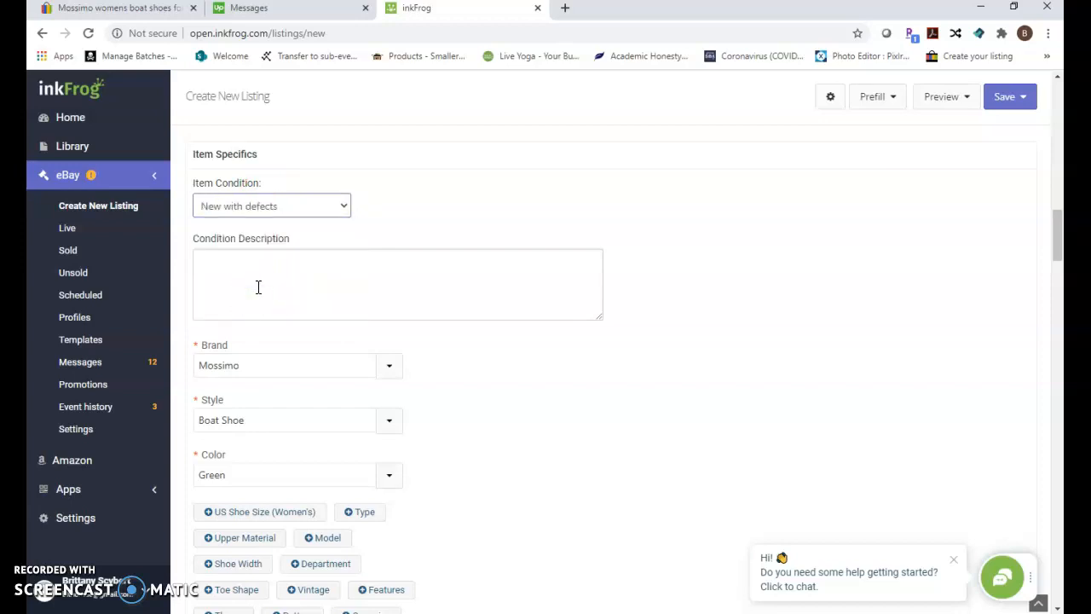
Copy the condition description "There is wear to the soles" from the Mossimo Reese row in Excel into the listing's condition description
{"action": "left_click", "coordinate": [258, 287]}
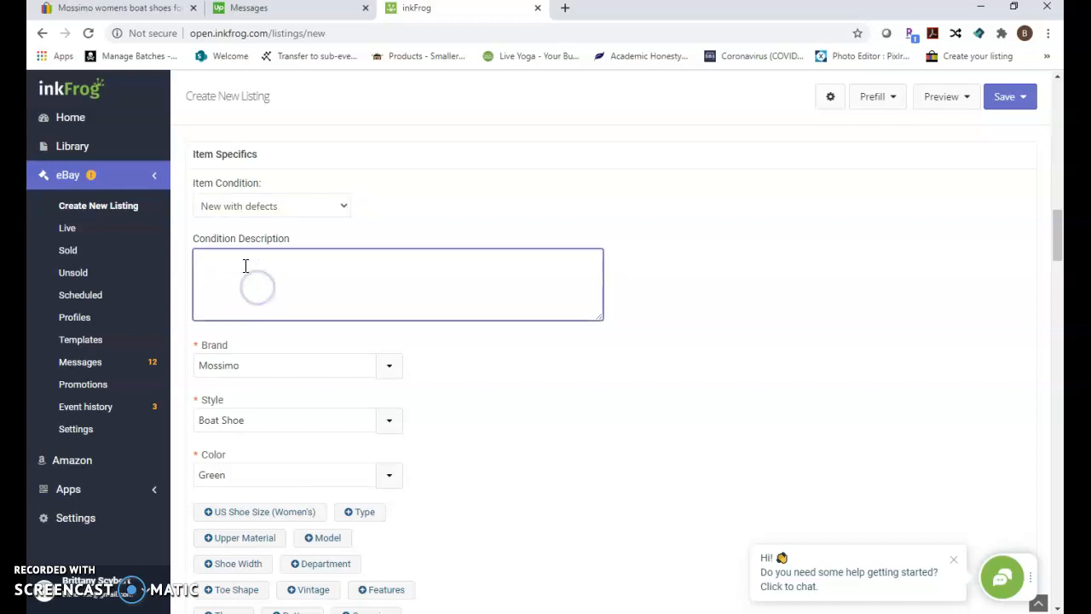
{"action": "key", "text": "alt+Tab"}
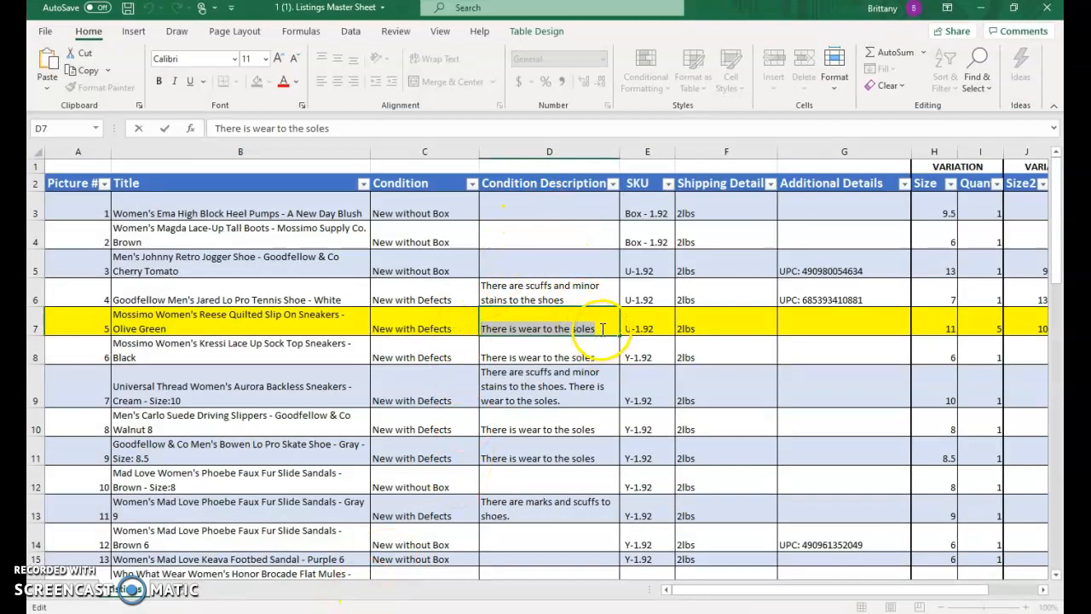
{"action": "left_click_drag", "start_coordinate": [597, 328], "coordinate": [475, 328]}
{"action": "key", "text": "ctrl+c"}
{"action": "key", "text": "alt+Tab"}
{"action": "left_click", "coordinate": [335, 273]}
{"action": "key", "text": "ctrl+v"}
{"action": "left_click", "coordinate": [543, 371]}
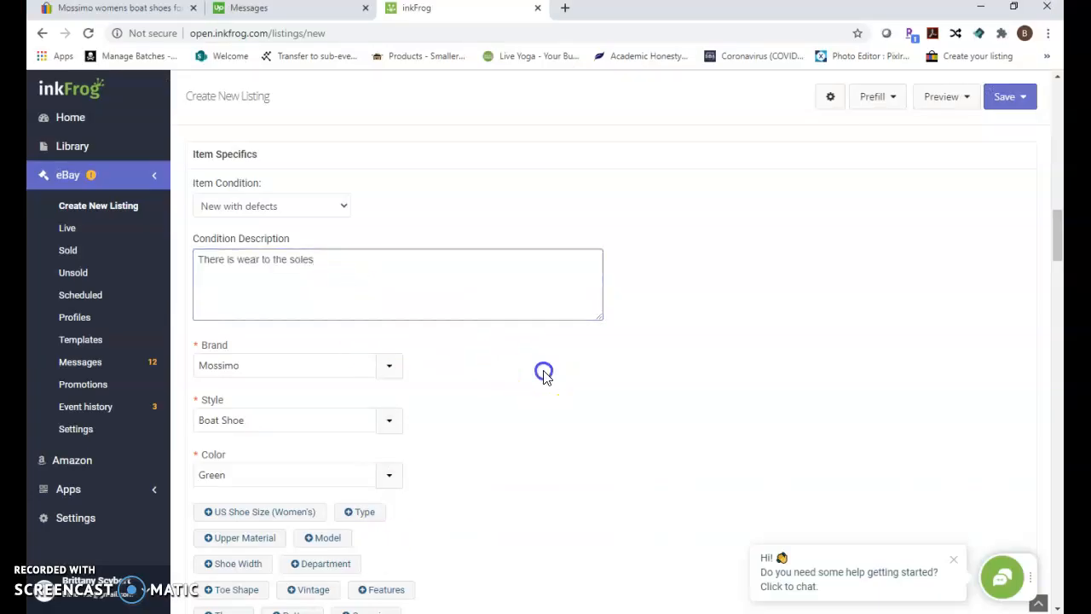
Review the listing's brand, style and color values, the available style choices and the optional item specifics
{"action": "scroll", "coordinate": [531, 394], "scroll_direction": "down", "scroll_amount": 2}
{"action": "left_click", "coordinate": [249, 221]}
{"action": "left_click", "coordinate": [249, 221]}
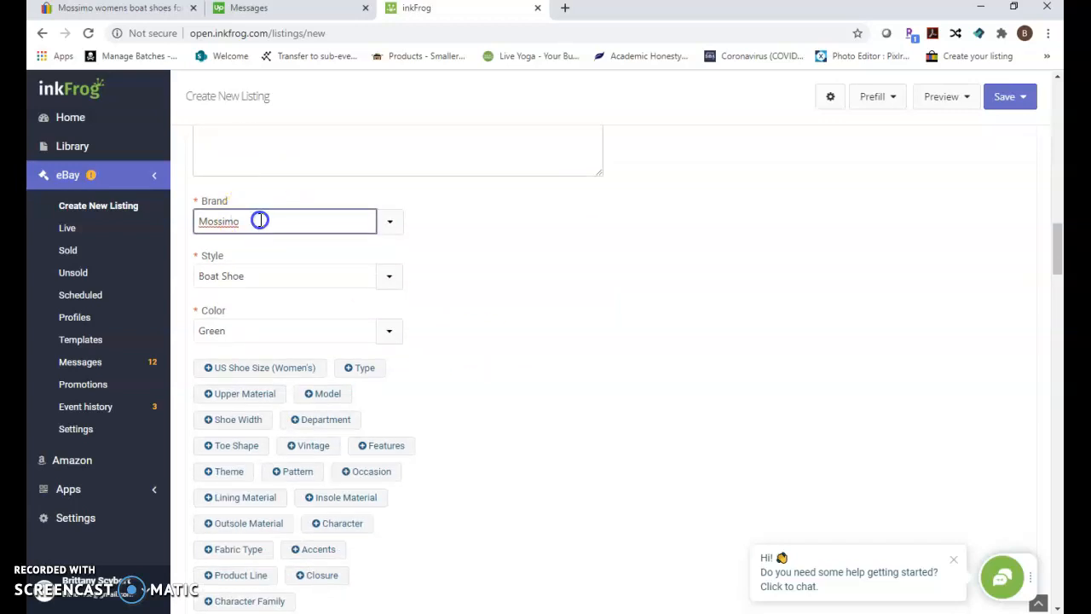
{"action": "left_click_drag", "start_coordinate": [258, 221], "coordinate": [154, 225]}
{"action": "left_click", "coordinate": [271, 222]}
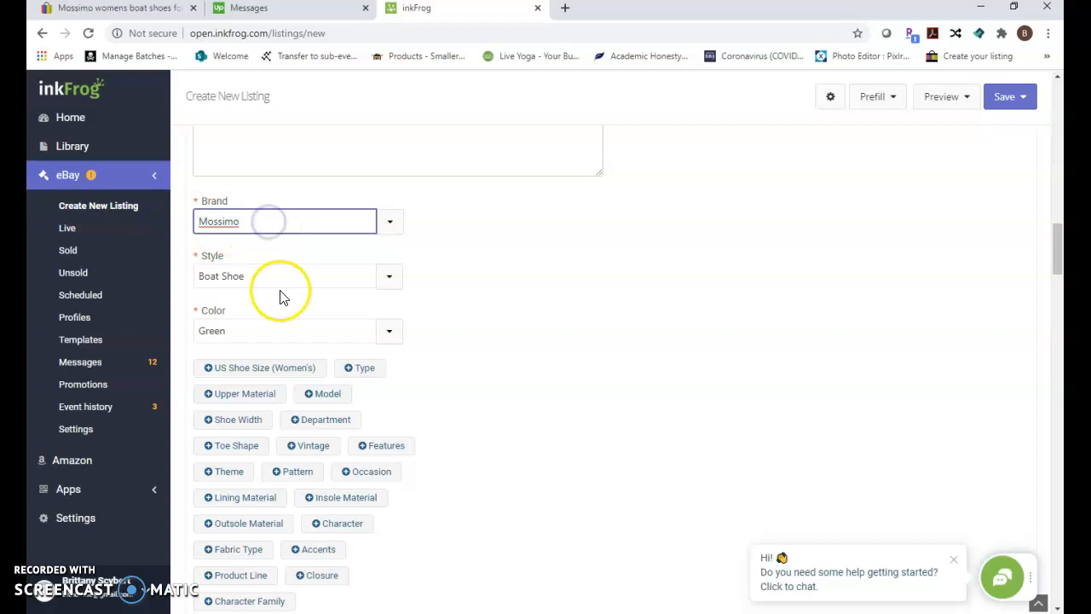
{"action": "left_click", "coordinate": [388, 276]}
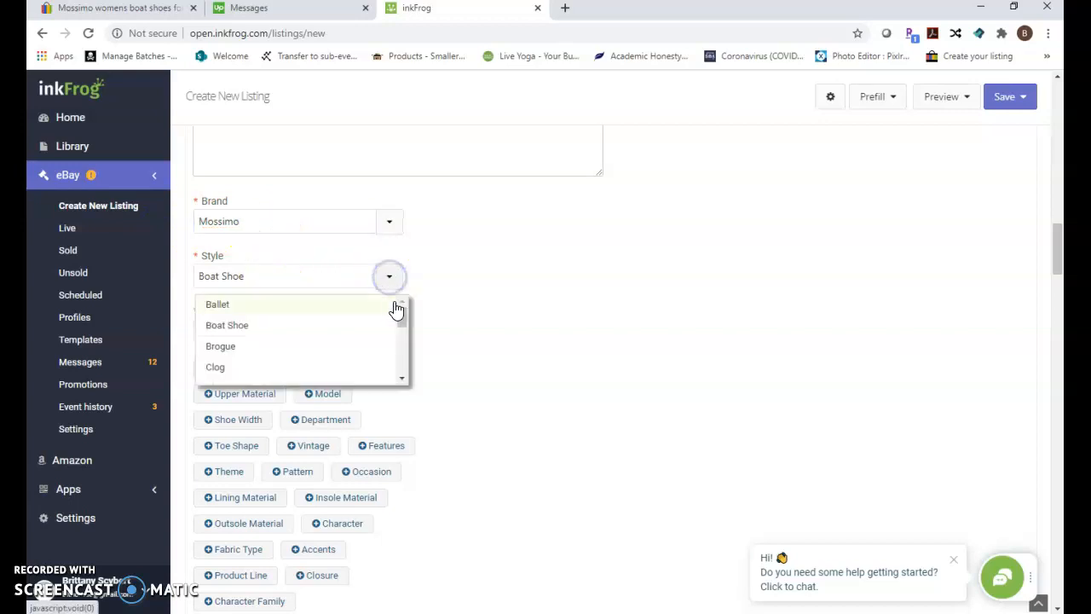
{"action": "mouse_move", "coordinate": [402, 313]}
{"action": "left_mouse_down"}
{"action": "mouse_move", "coordinate": [389, 370]}
{"action": "mouse_move", "coordinate": [395, 312]}
{"action": "left_mouse_up"}
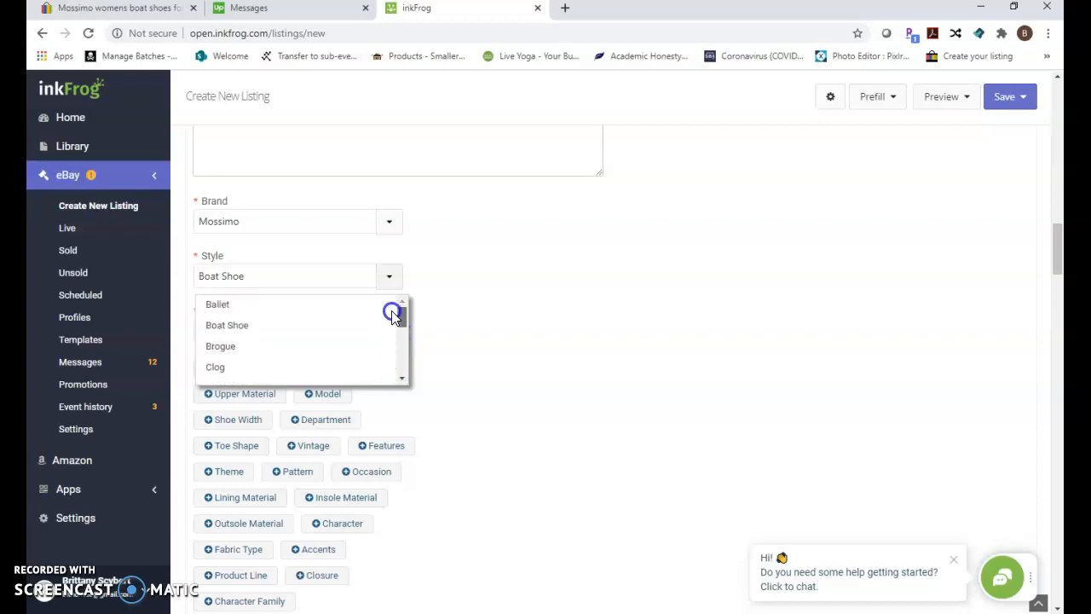
{"action": "left_click", "coordinate": [247, 320]}
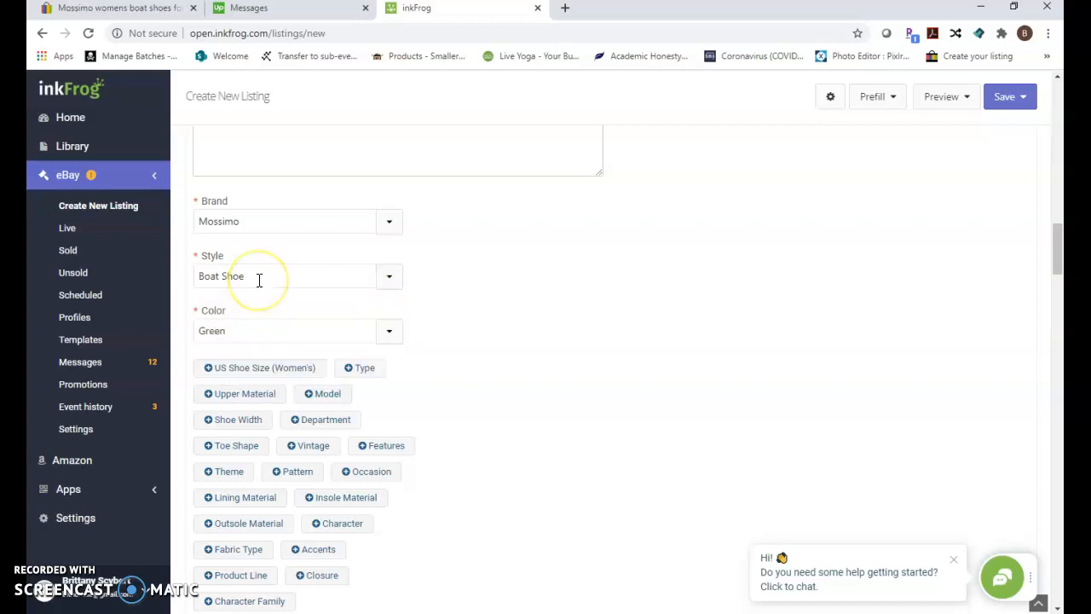
{"action": "left_click", "coordinate": [264, 340]}
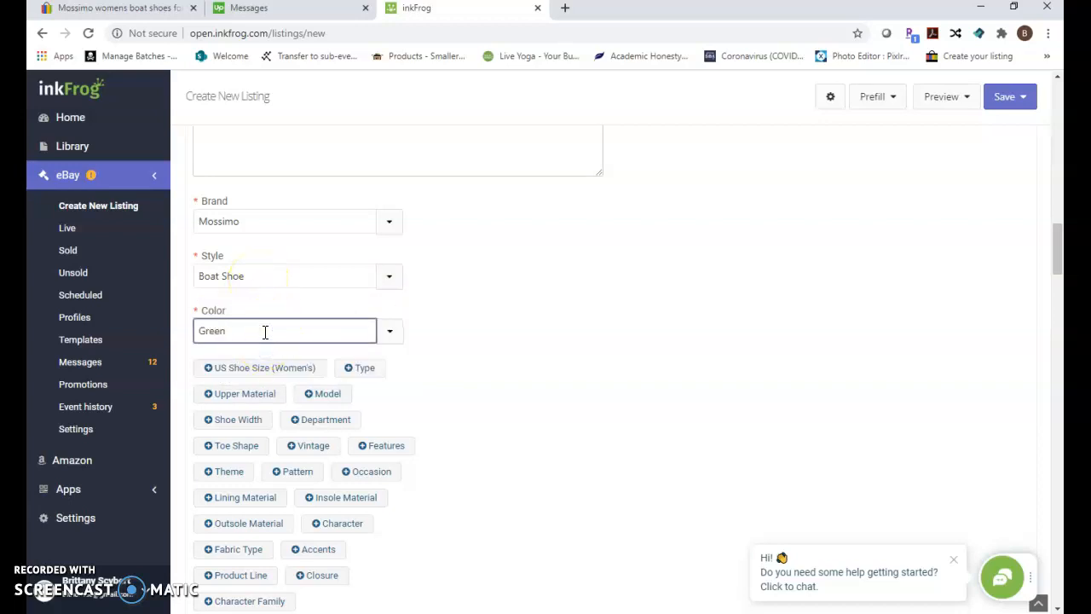
{"action": "left_click", "coordinate": [552, 367]}
{"action": "scroll", "coordinate": [552, 367], "scroll_direction": "down", "scroll_amount": 2}
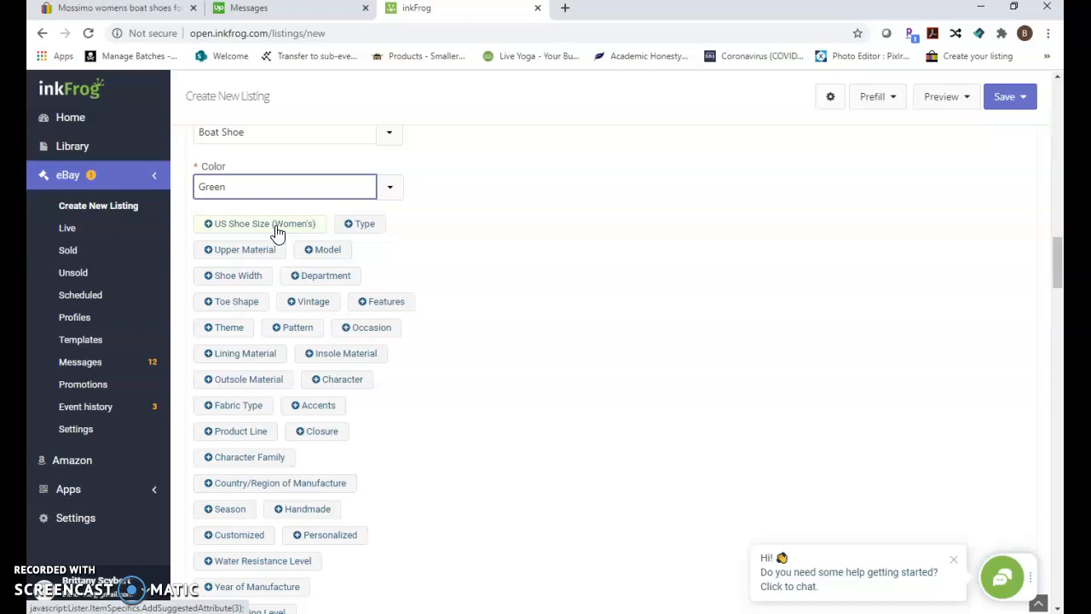
{"action": "left_click", "coordinate": [256, 252]}
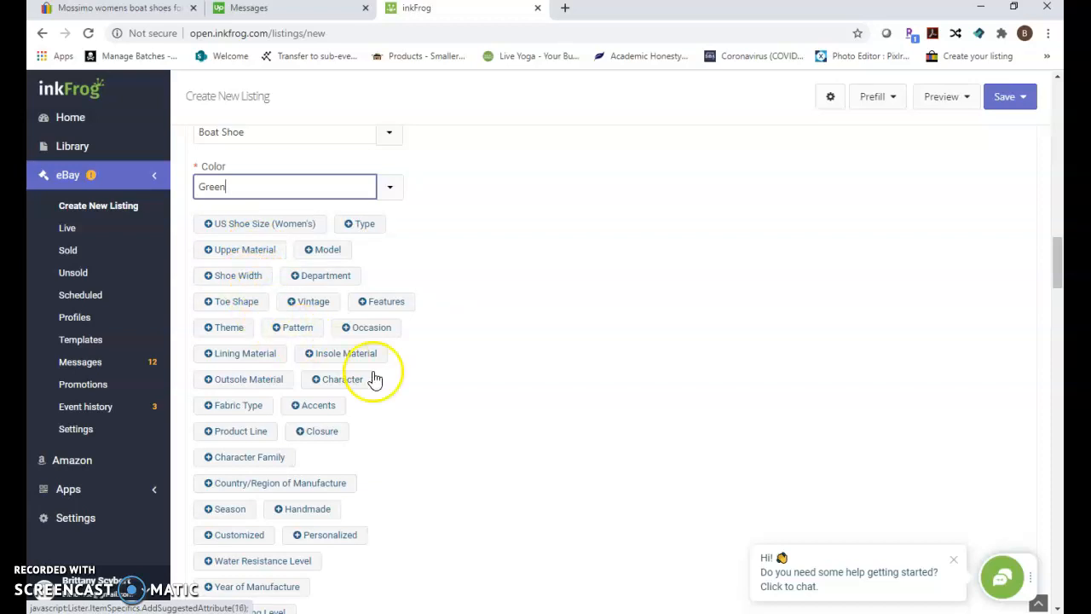
{"action": "scroll", "coordinate": [451, 366], "scroll_direction": "down", "scroll_amount": 2}
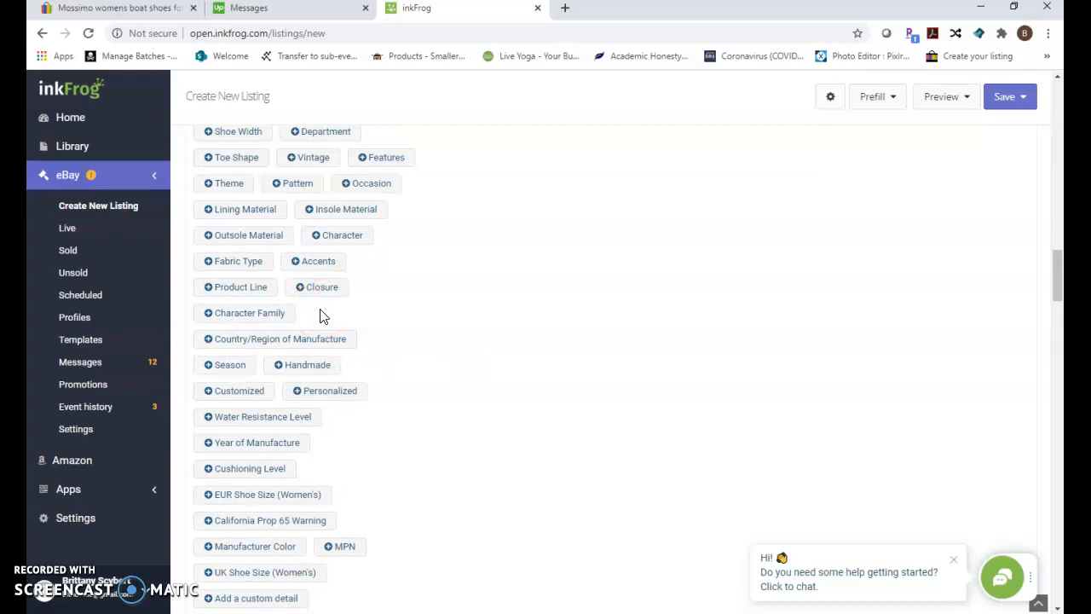
{"action": "scroll", "coordinate": [387, 356], "scroll_direction": "down", "scroll_amount": 2}
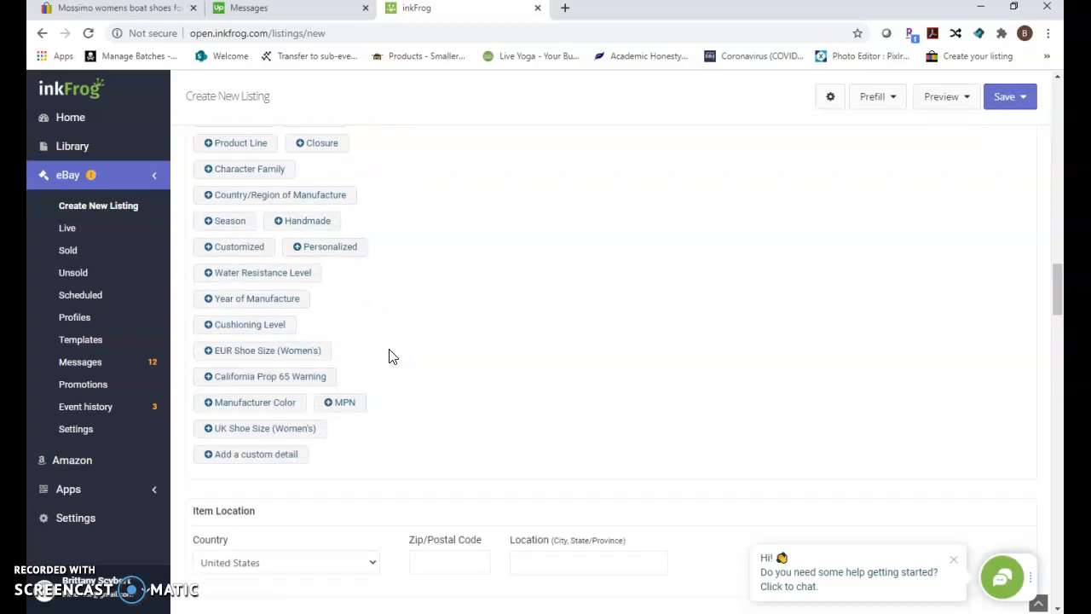
Fill in the item location with the seller's ZIP code, city and state, keeping United States as the country
{"action": "scroll", "coordinate": [389, 357], "scroll_direction": "down", "scroll_amount": 3}
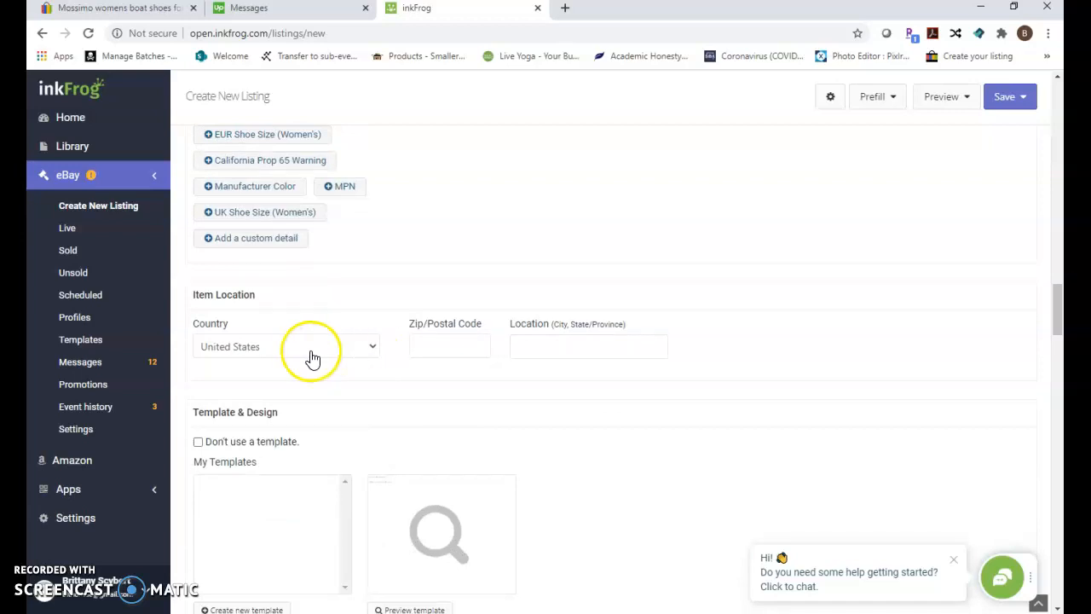
{"action": "left_click", "coordinate": [460, 350]}
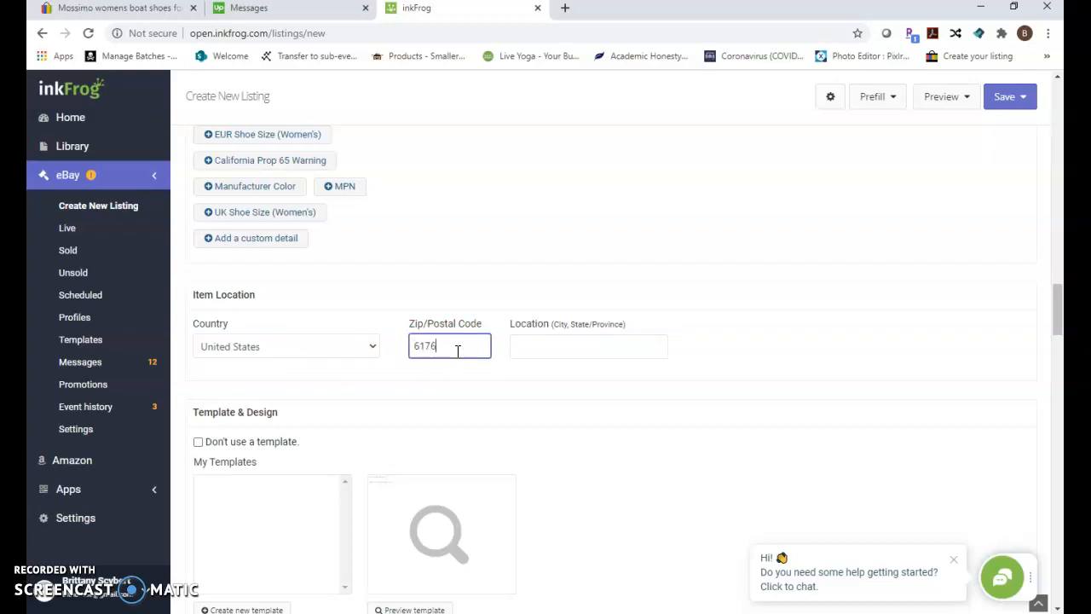
{"action": "left_click", "coordinate": [540, 350]}
{"action": "type", "text": "Normal,"}
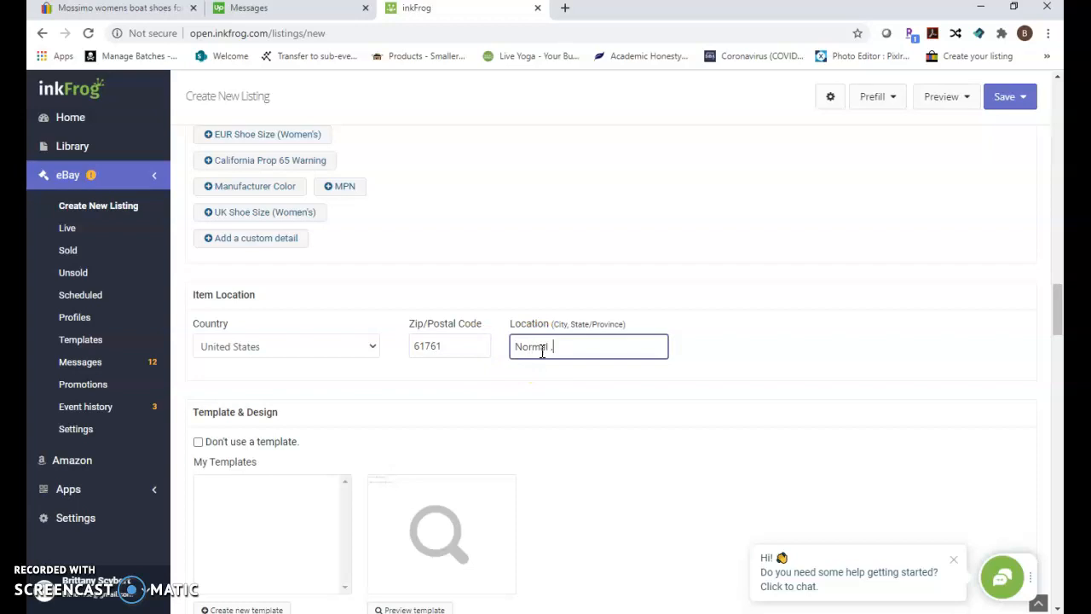
{"action": "left_click", "coordinate": [393, 332]}
Enable Best Offer for the listing, leaving the template selection as it is
{"action": "scroll", "coordinate": [393, 334], "scroll_direction": "down", "scroll_amount": 3}
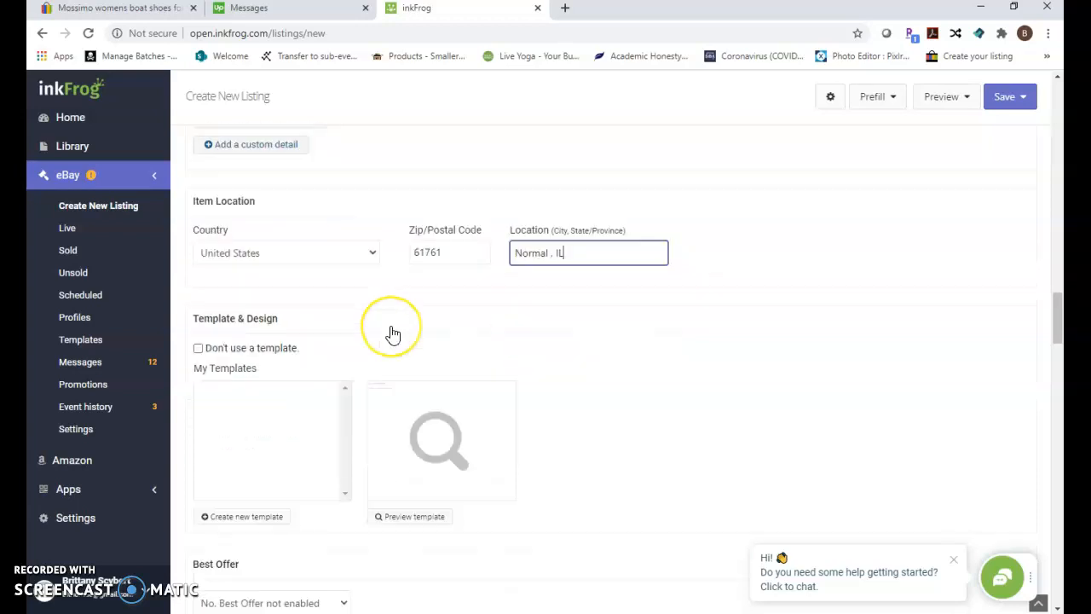
{"action": "scroll", "coordinate": [253, 224], "scroll_direction": "down", "scroll_amount": 1}
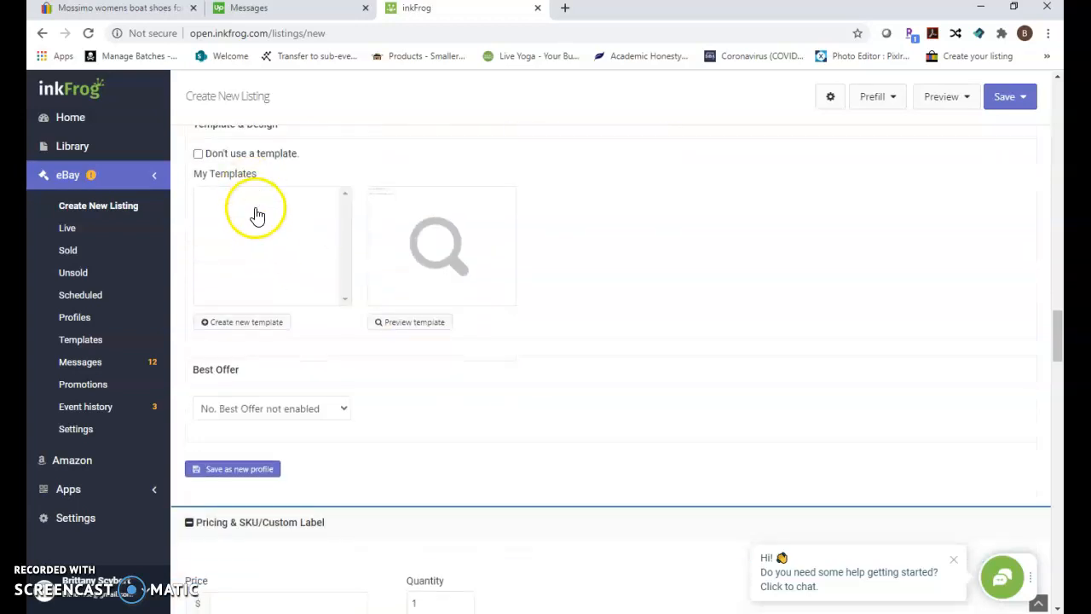
{"action": "scroll", "coordinate": [244, 214], "scroll_direction": "up", "scroll_amount": 1}
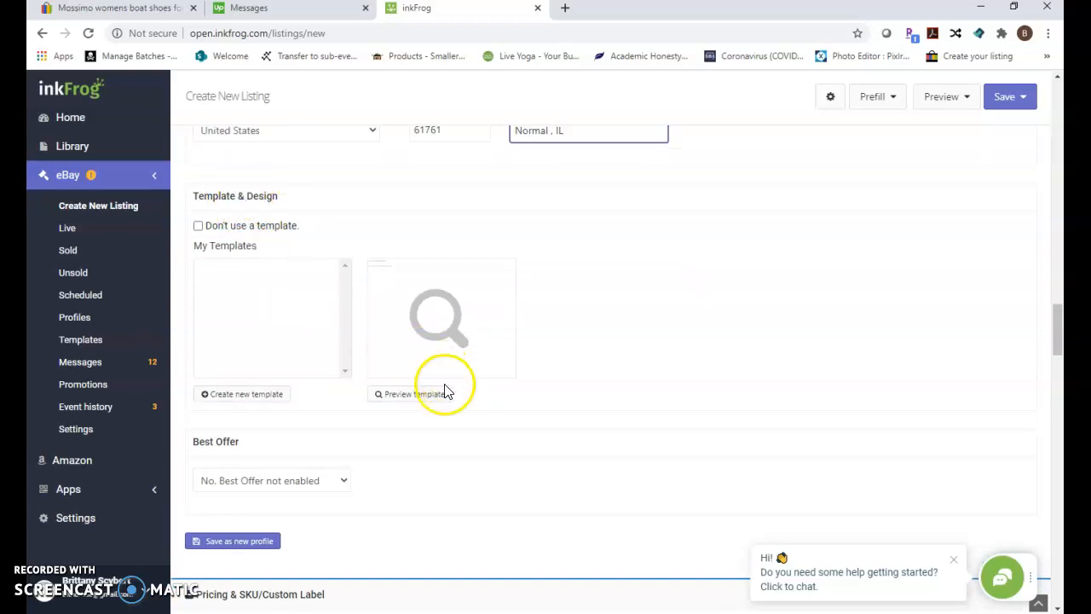
{"action": "scroll", "coordinate": [460, 436], "scroll_direction": "down", "scroll_amount": 2}
{"action": "left_click", "coordinate": [323, 339]}
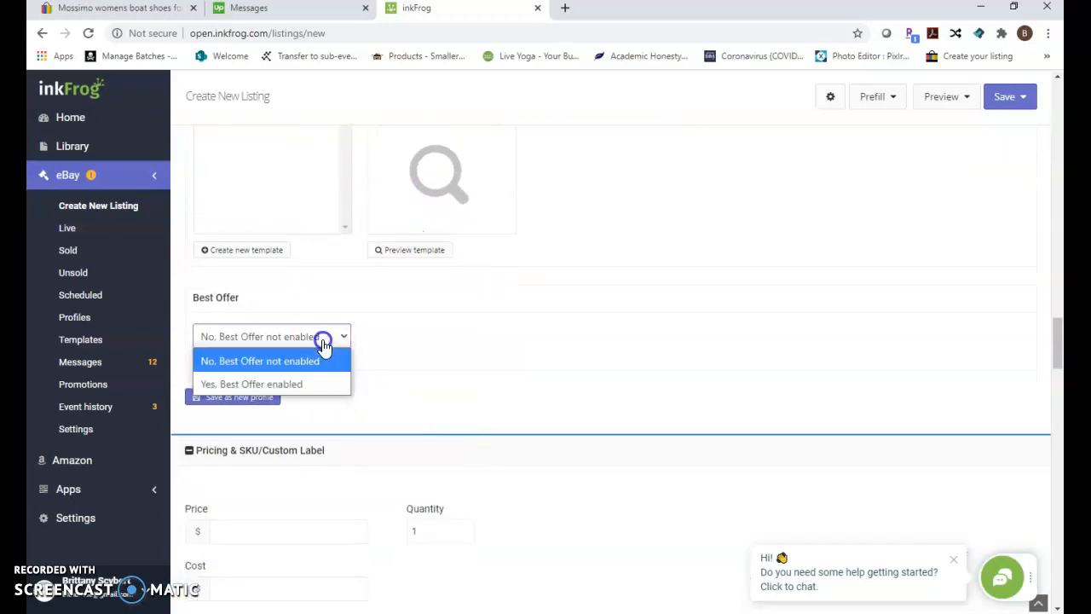
{"action": "left_click", "coordinate": [287, 386]}
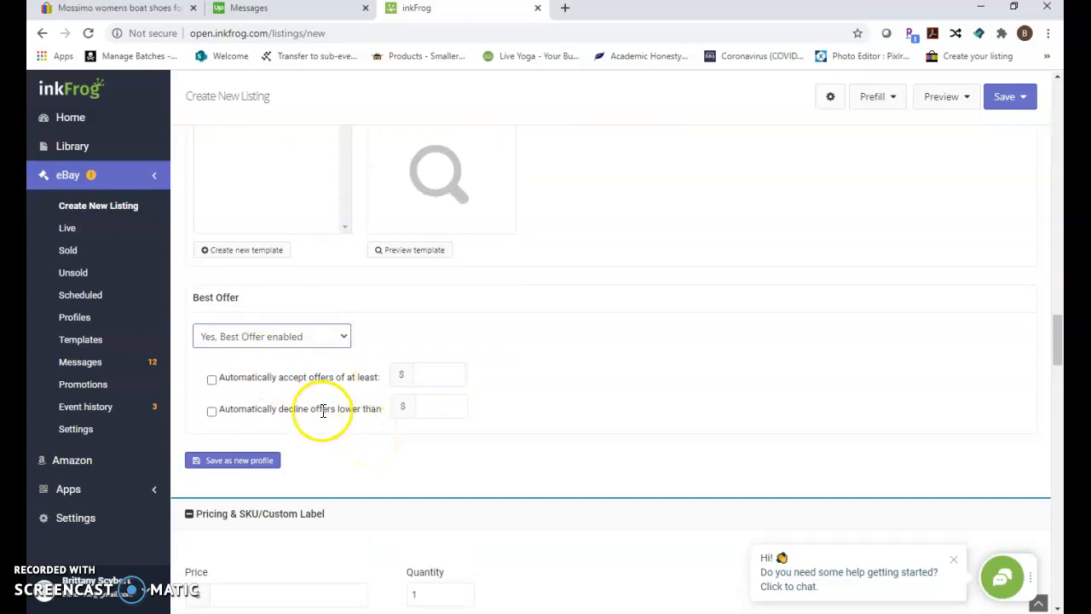
Switch to the eBay search results and search for "mossimo womens flats" to research the listing's price
{"action": "scroll", "coordinate": [328, 446], "scroll_direction": "down", "scroll_amount": 2}
{"action": "scroll", "coordinate": [329, 443], "scroll_direction": "down", "scroll_amount": 1}
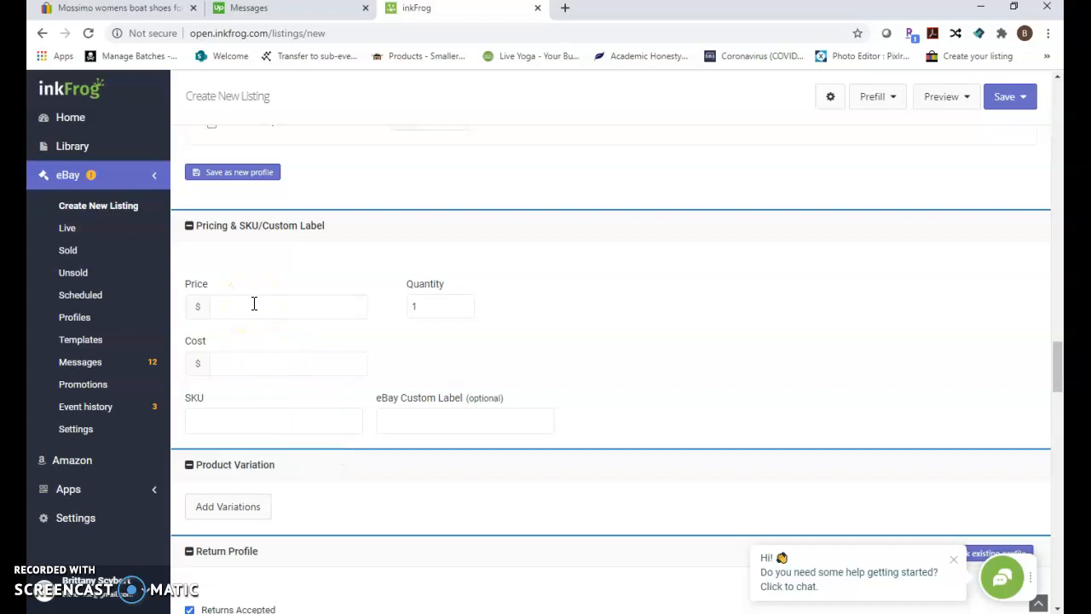
{"action": "left_click", "coordinate": [129, 9]}
{"action": "scroll", "coordinate": [485, 450], "scroll_direction": "up", "scroll_amount": 15}
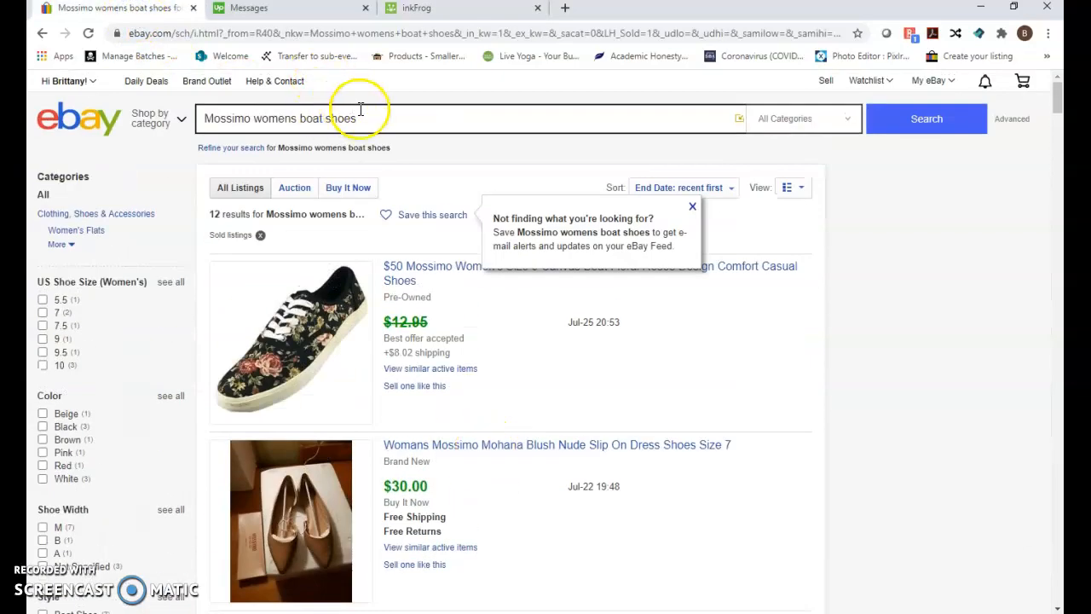
{"action": "triple_click", "coordinate": [361, 109]}
{"action": "type", "text": "mo"}
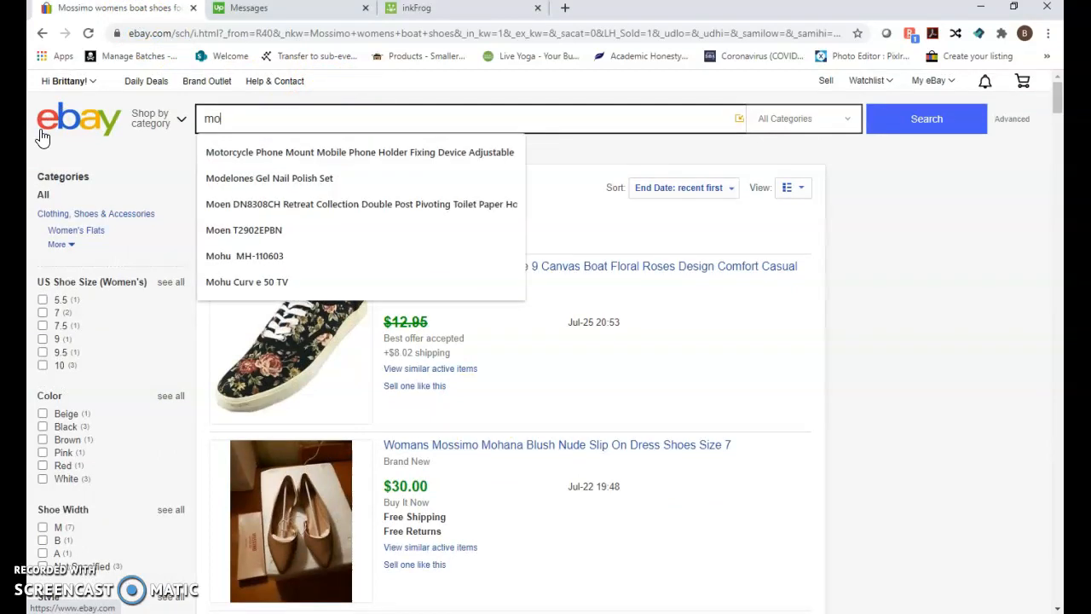
{"action": "type", "text": "ssimo womens f"}
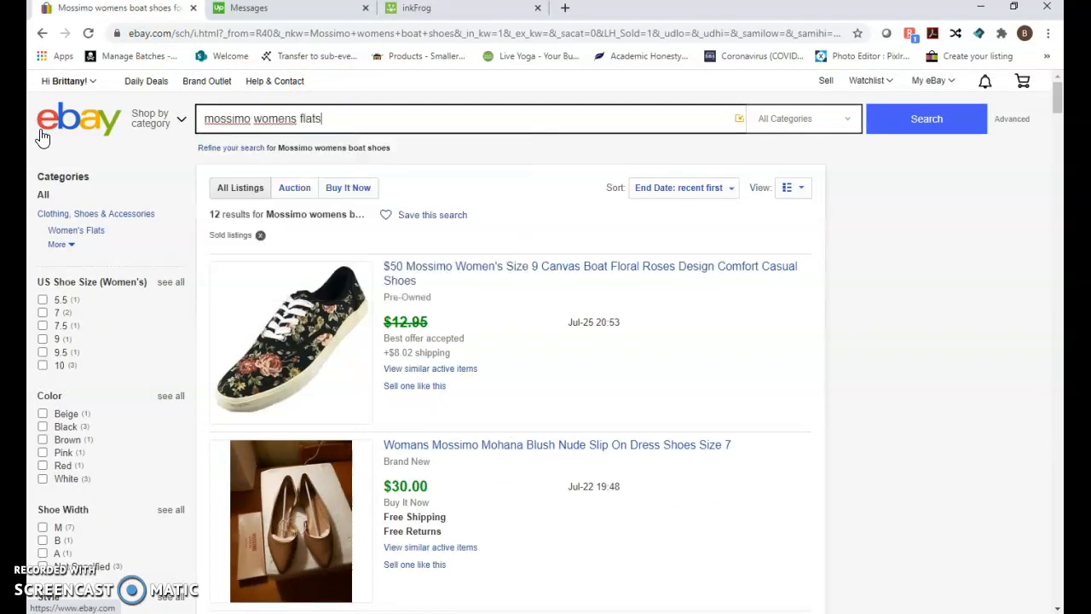
{"action": "type", "text": "lats"}
{"action": "key", "text": "Return"}
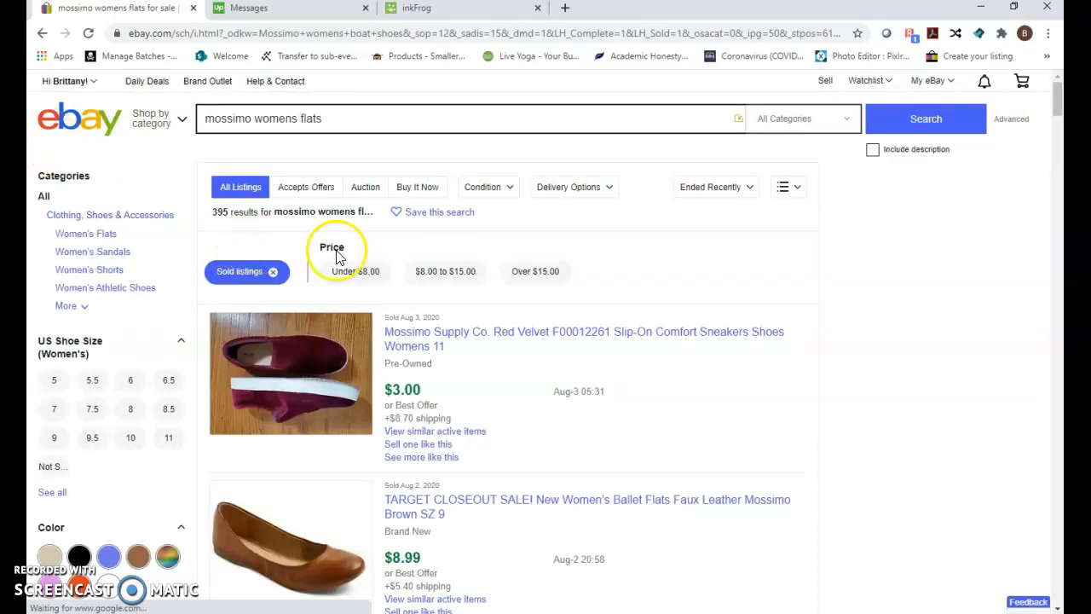
Run the "mossimo womens flats" search again through Advanced Search with sold listings included
{"action": "left_click", "coordinate": [1016, 122]}
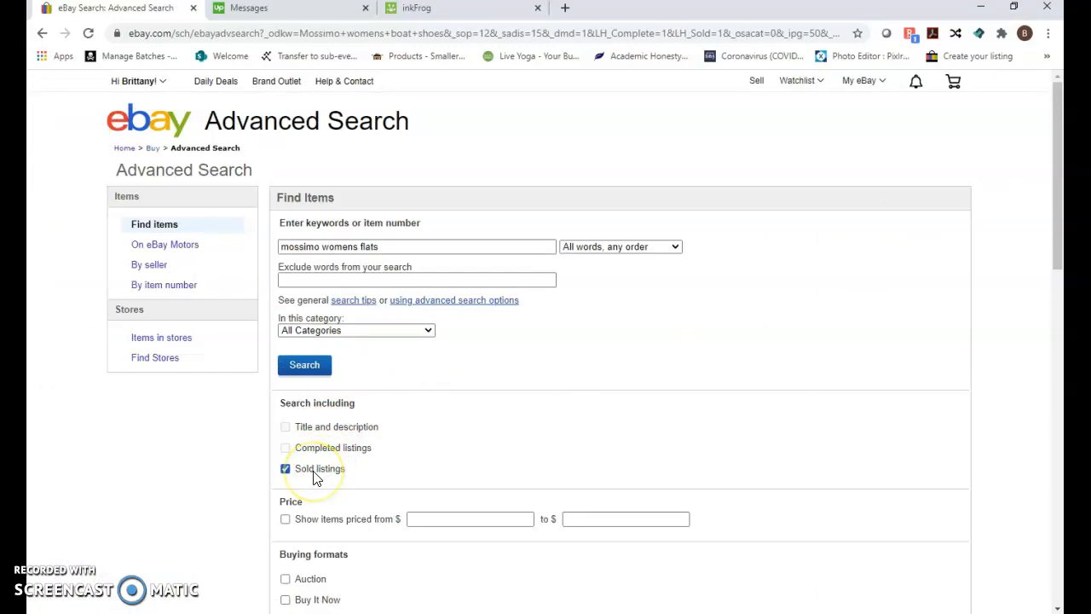
{"action": "double_click", "coordinate": [300, 469]}
{"action": "left_click", "coordinate": [297, 364]}
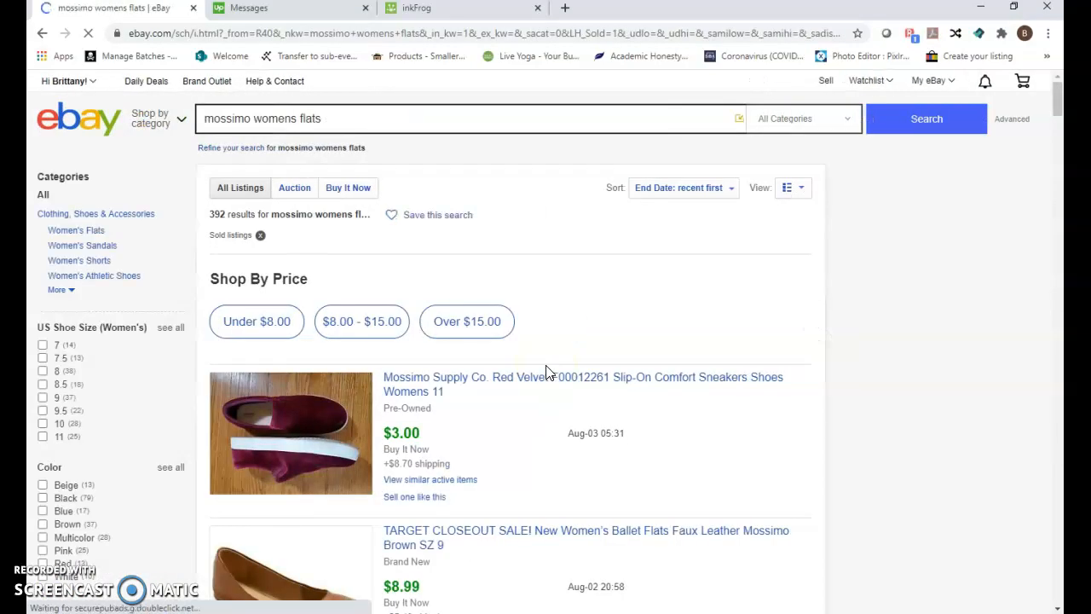
Look through the sold Mossimo flats and slip-ons, comparing their sale prices, conditions and shipping costs
{"action": "scroll", "coordinate": [547, 374], "scroll_direction": "down", "scroll_amount": 2}
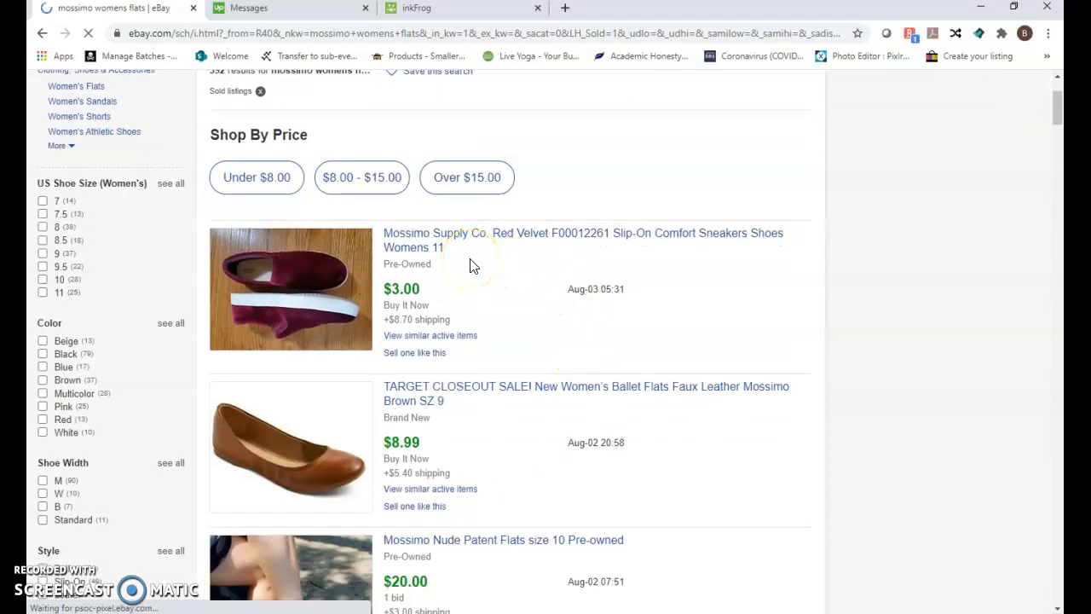
{"action": "scroll", "coordinate": [450, 328], "scroll_direction": "down", "scroll_amount": 2}
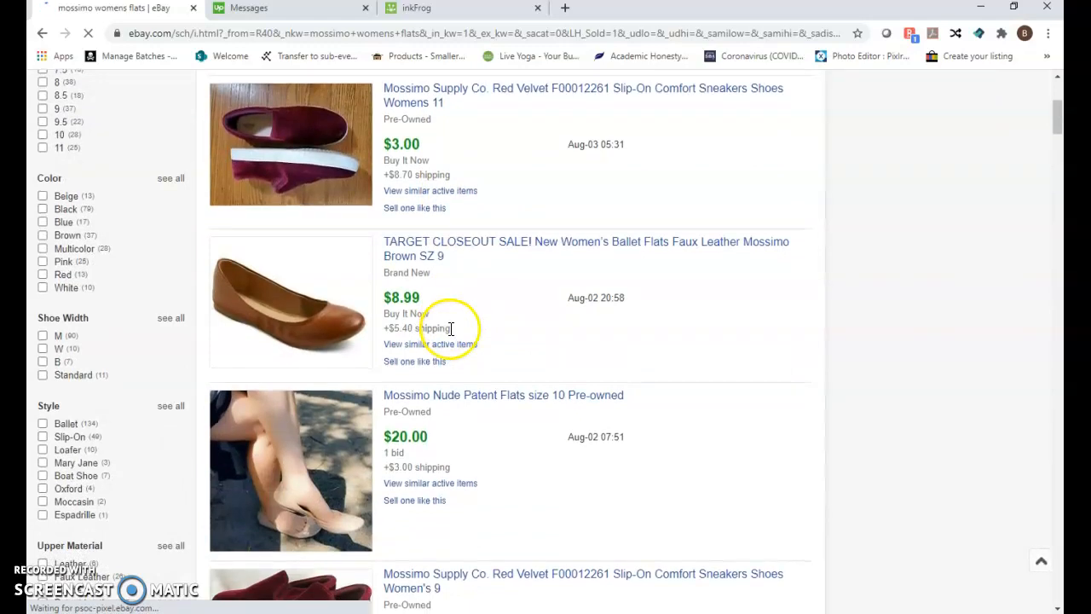
{"action": "scroll", "coordinate": [450, 328], "scroll_direction": "down", "scroll_amount": 1}
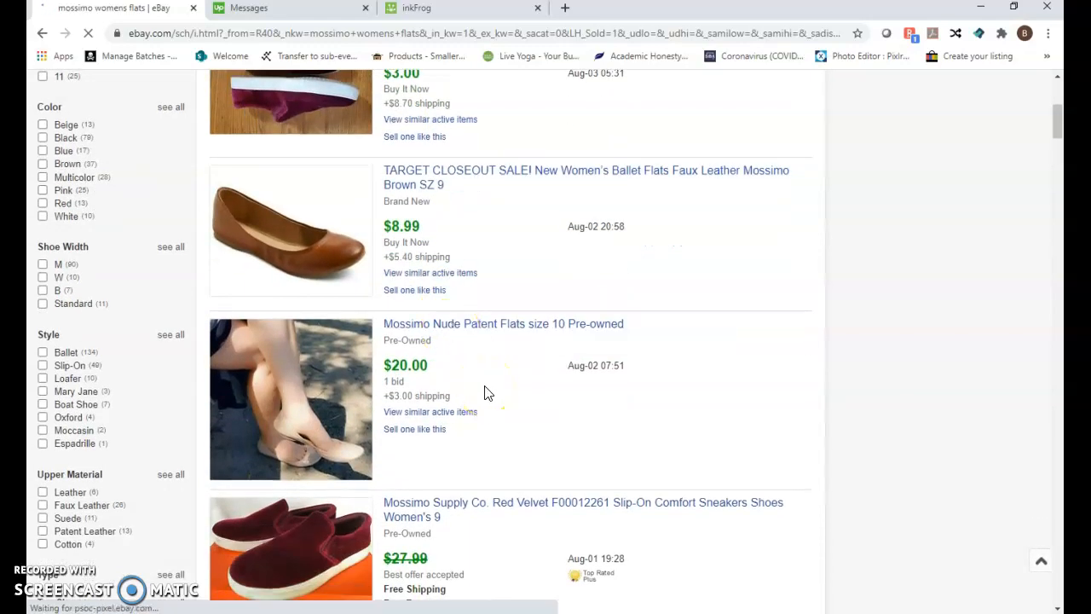
{"action": "scroll", "coordinate": [484, 392], "scroll_direction": "down", "scroll_amount": 2}
{"action": "left_click", "coordinate": [508, 274]}
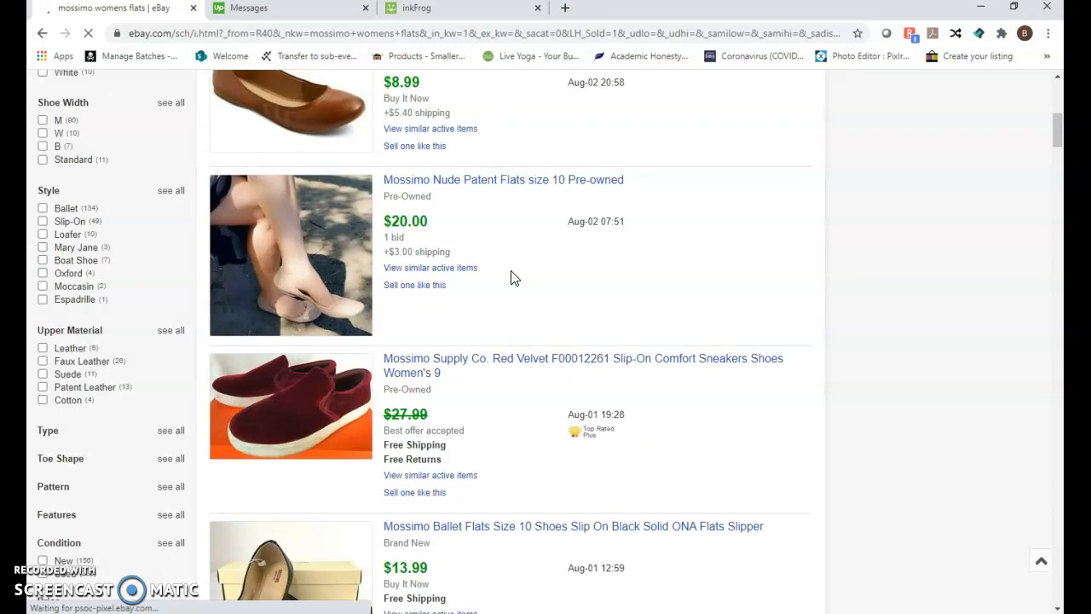
{"action": "scroll", "coordinate": [512, 277], "scroll_direction": "down", "scroll_amount": 4}
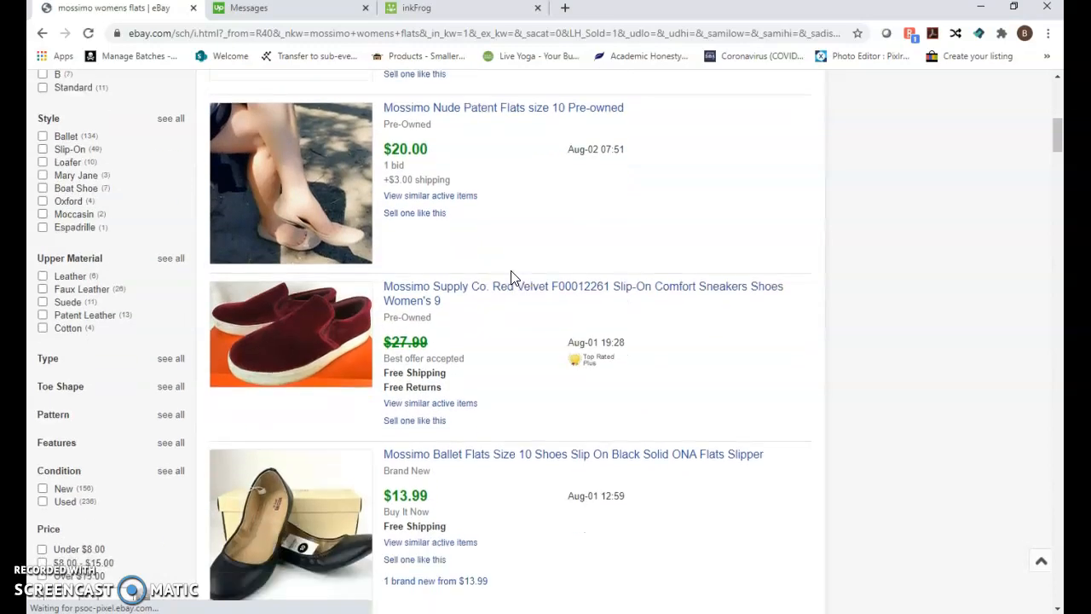
{"action": "left_click", "coordinate": [511, 290]}
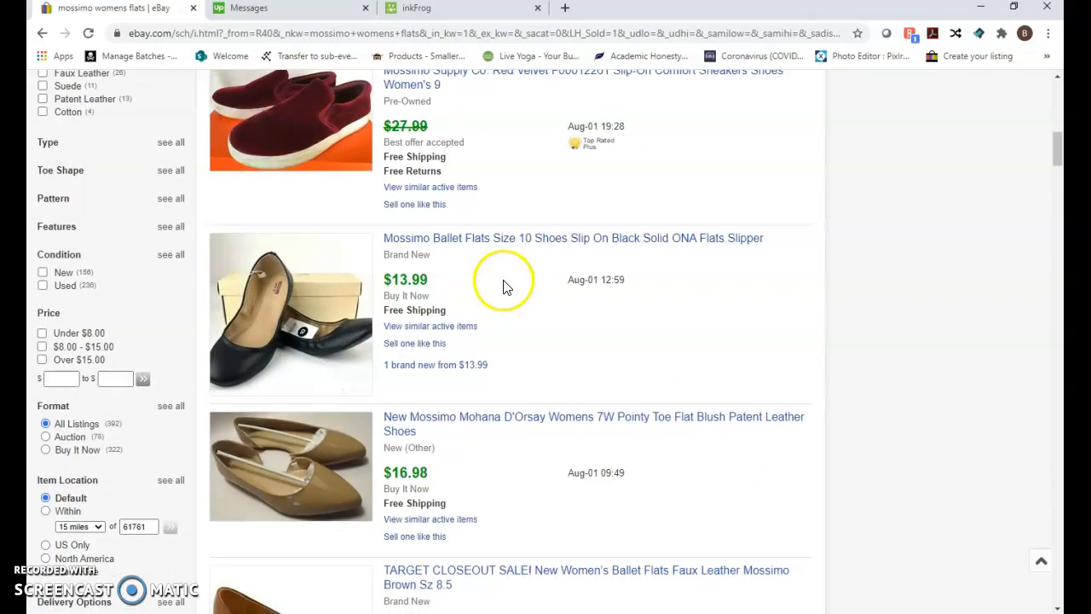
{"action": "scroll", "coordinate": [503, 283], "scroll_direction": "down", "scroll_amount": 1}
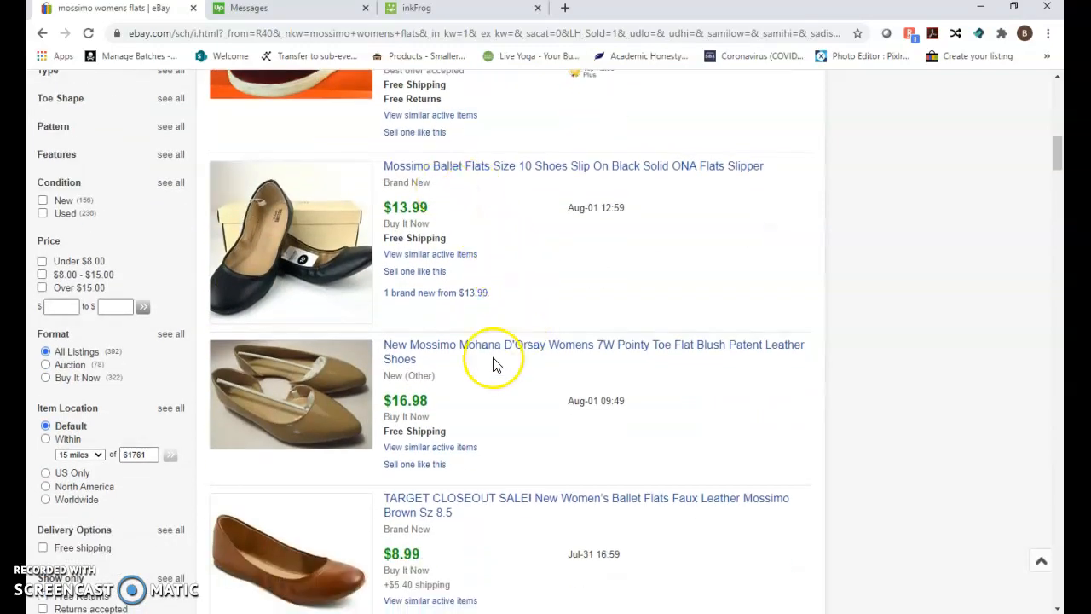
Finish comparing the sold Mossimo flats on eBay, then switch to the inkFrog listing and set its price to 15.95
{"action": "scroll", "coordinate": [450, 379], "scroll_direction": "down", "scroll_amount": 2}
{"action": "left_click", "coordinate": [450, 379]}
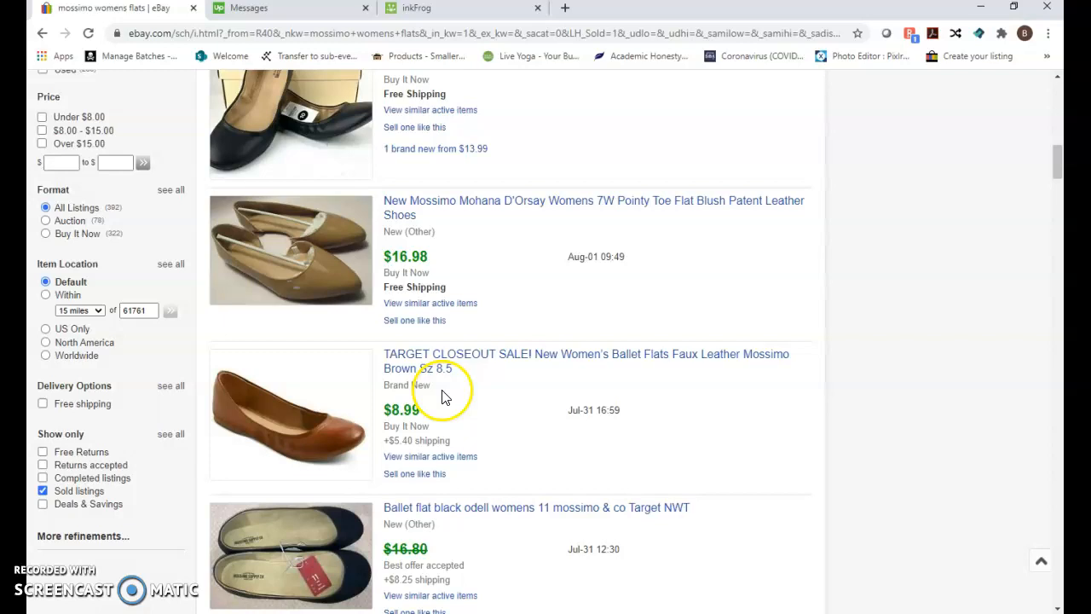
{"action": "scroll", "coordinate": [452, 385], "scroll_direction": "down", "scroll_amount": 2}
{"action": "scroll", "coordinate": [465, 392], "scroll_direction": "down", "scroll_amount": 2}
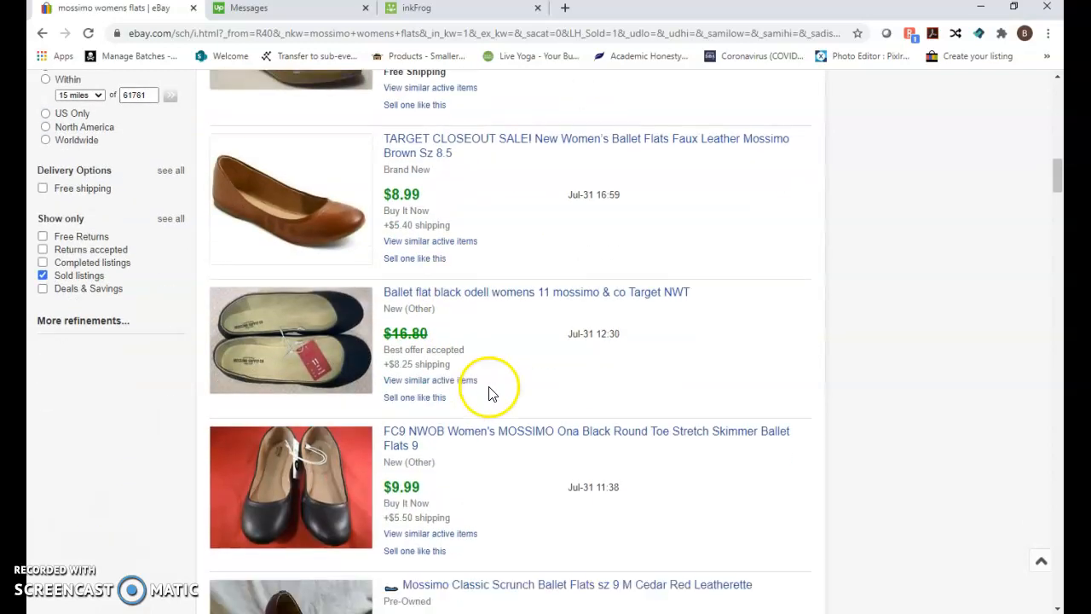
{"action": "scroll", "coordinate": [491, 393], "scroll_direction": "up", "scroll_amount": 5}
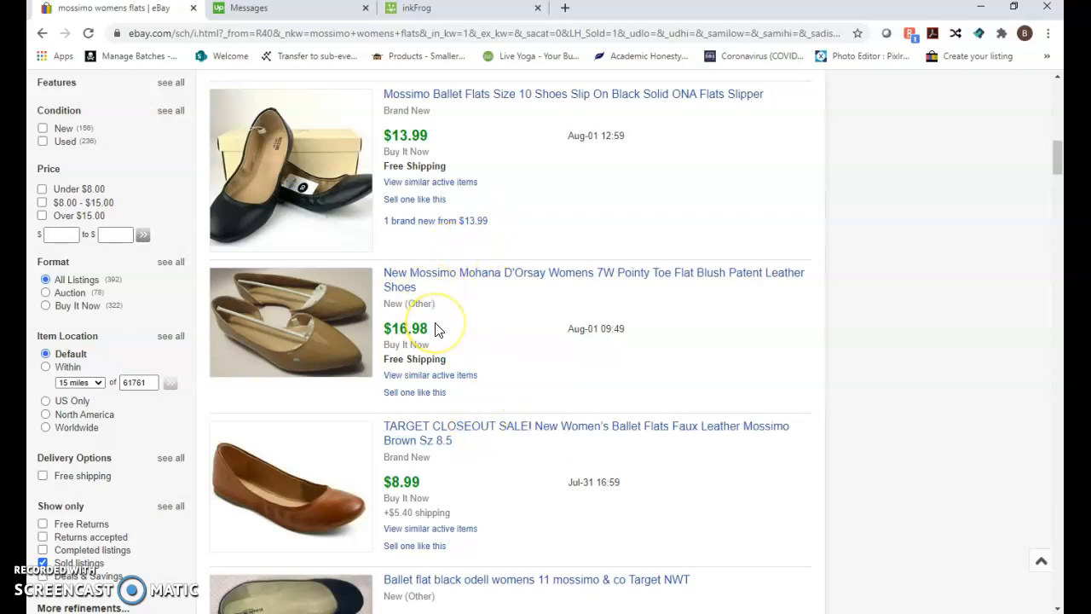
{"action": "left_click", "coordinate": [438, 10]}
{"action": "left_click", "coordinate": [316, 307]}
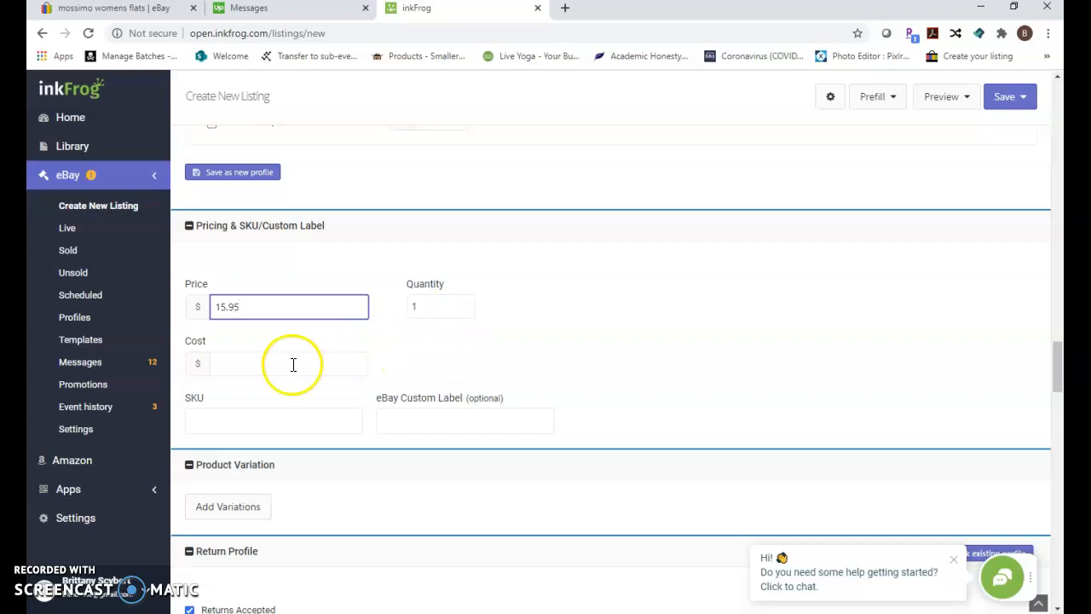
Copy the SKU U-1.92 from the highlighted row 7 of the Excel sheet into the listing's SKU field in inkFrog
{"action": "left_click", "coordinate": [265, 419]}
{"action": "key", "text": "alt+Tab"}
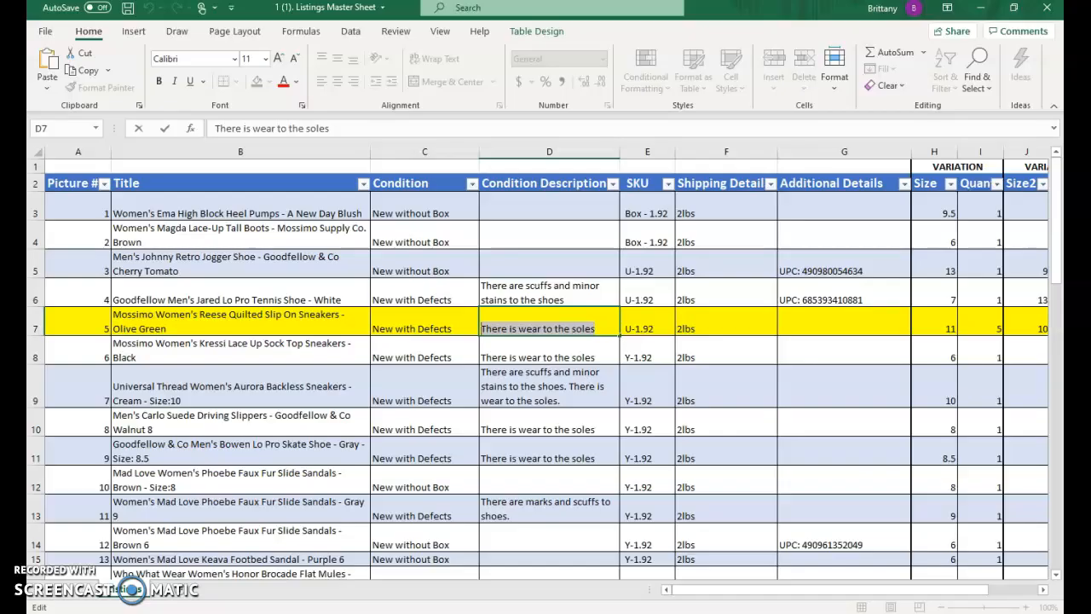
{"action": "double_click", "coordinate": [654, 328]}
{"action": "left_click_drag", "start_coordinate": [663, 328], "coordinate": [619, 329]}
{"action": "key", "text": "ctrl+c"}
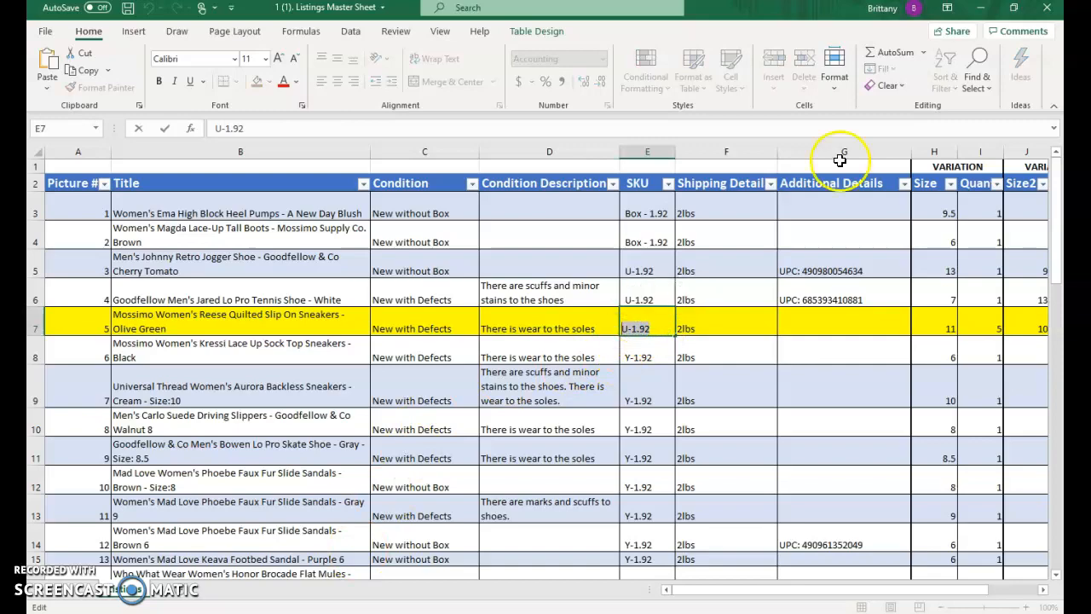
{"action": "left_click", "coordinate": [981, 7]}
{"action": "left_click", "coordinate": [242, 421]}
{"action": "key", "text": "ctrl+v"}
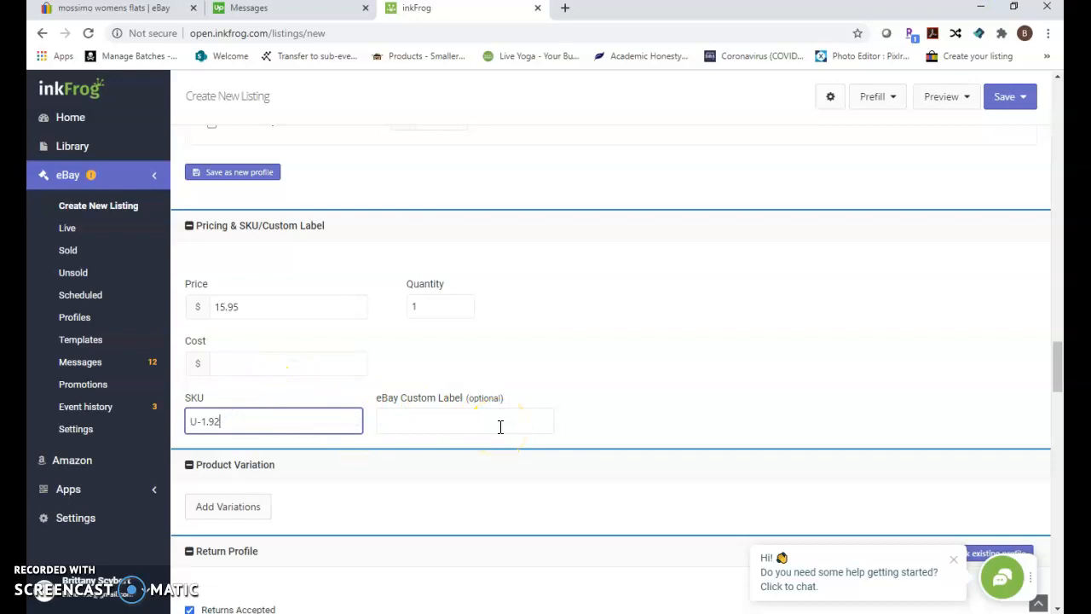
Add product variations based on US Shoe Size (Women's) and check the sizes in row 7 of the Excel sheet
{"action": "scroll", "coordinate": [500, 431], "scroll_direction": "down", "scroll_amount": 2}
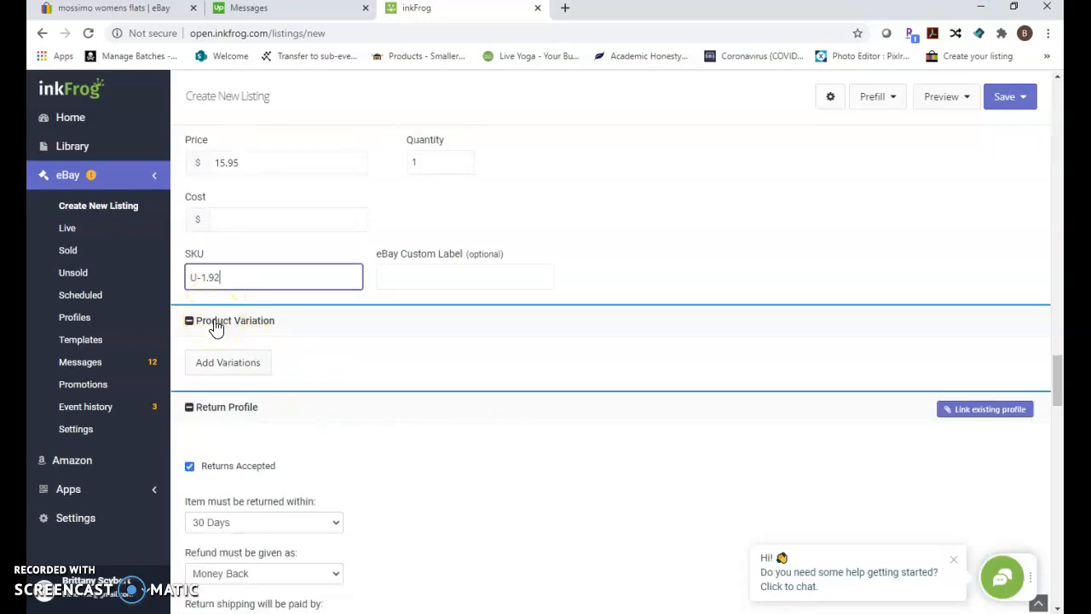
{"action": "left_click", "coordinate": [230, 363]}
{"action": "left_click", "coordinate": [228, 363]}
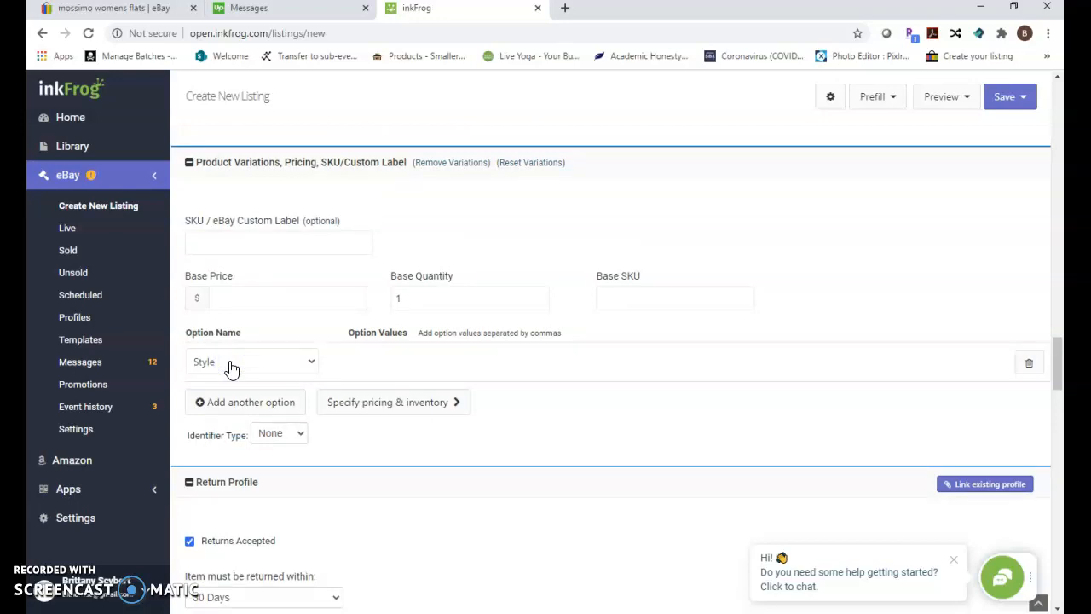
{"action": "left_click", "coordinate": [230, 364]}
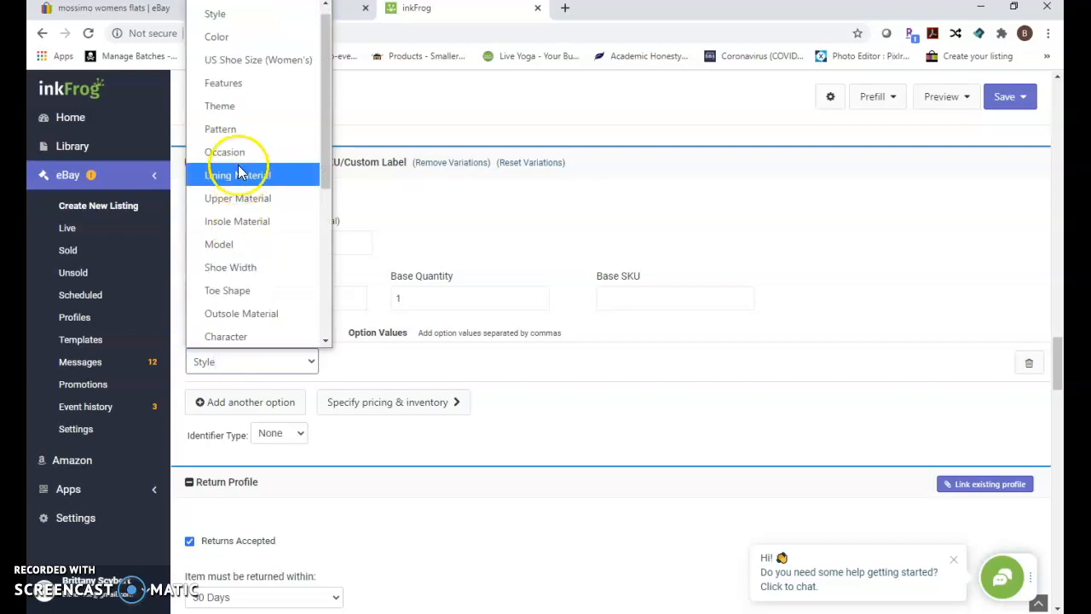
{"action": "left_click", "coordinate": [239, 59]}
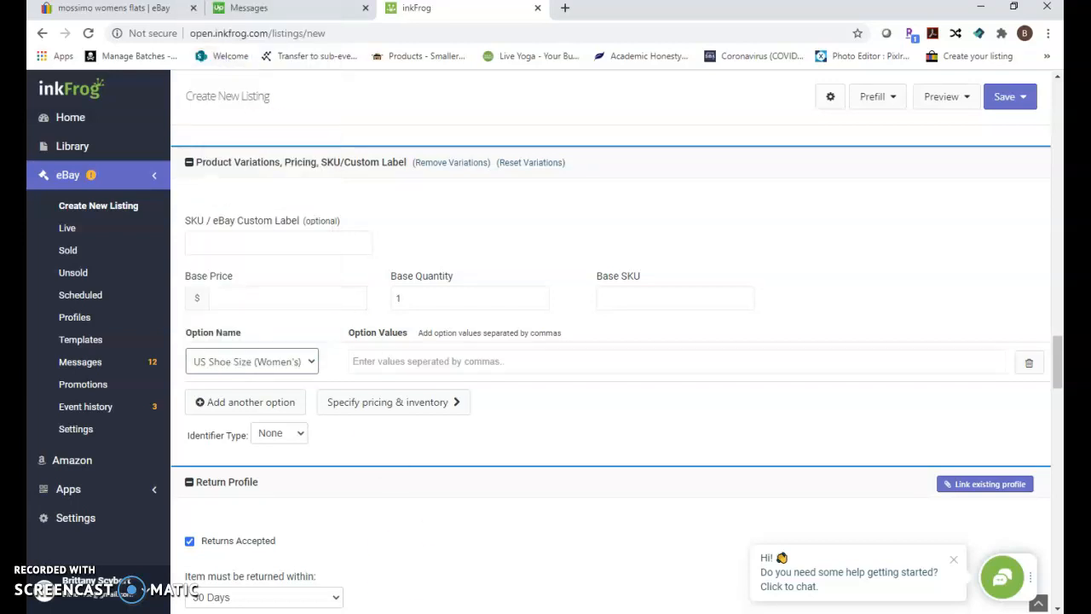
{"action": "key", "text": "alt+Tab"}
{"action": "left_click_drag", "start_coordinate": [731, 589], "coordinate": [820, 588]}
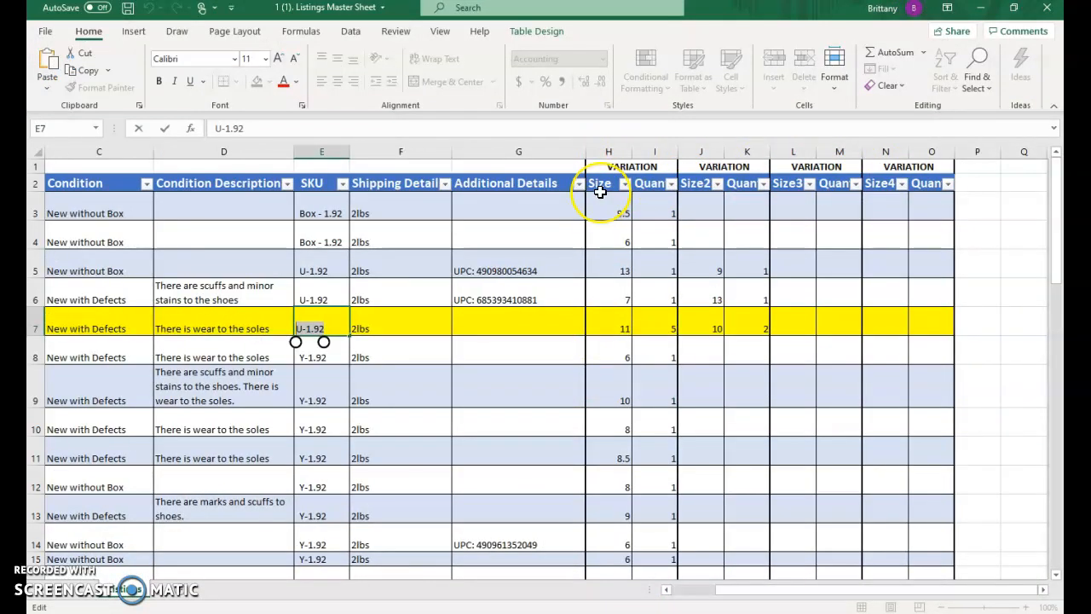
{"action": "left_click", "coordinate": [599, 328]}
{"action": "left_click", "coordinate": [699, 328]}
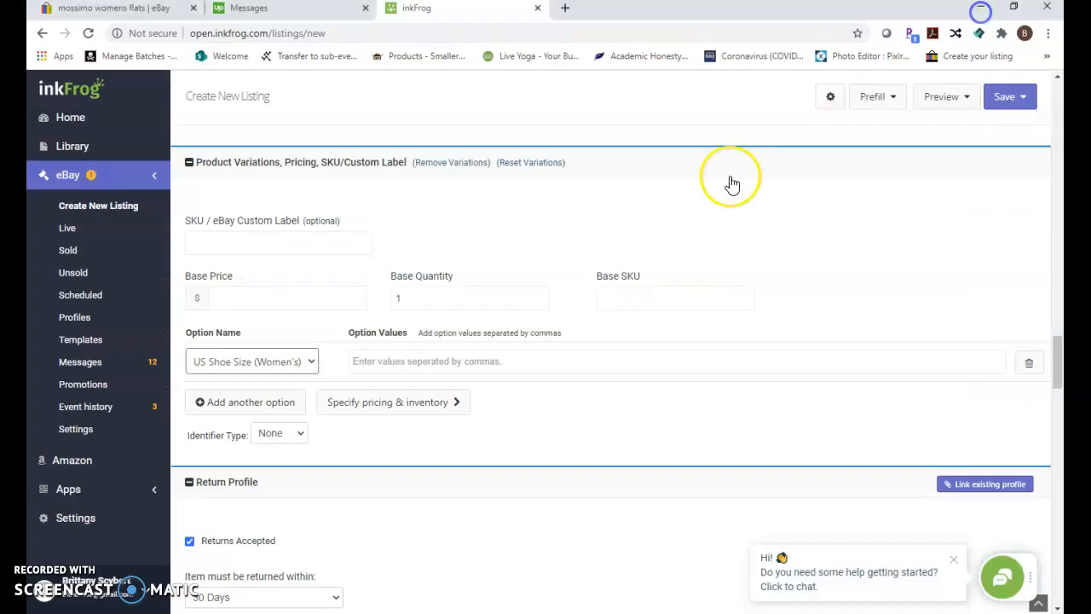
{"action": "left_click", "coordinate": [979, 7]}
Set the variations' base price to 15.95, keeping the base quantity at 1 and leaving the base SKU and custom label empty
{"action": "left_click", "coordinate": [254, 241]}
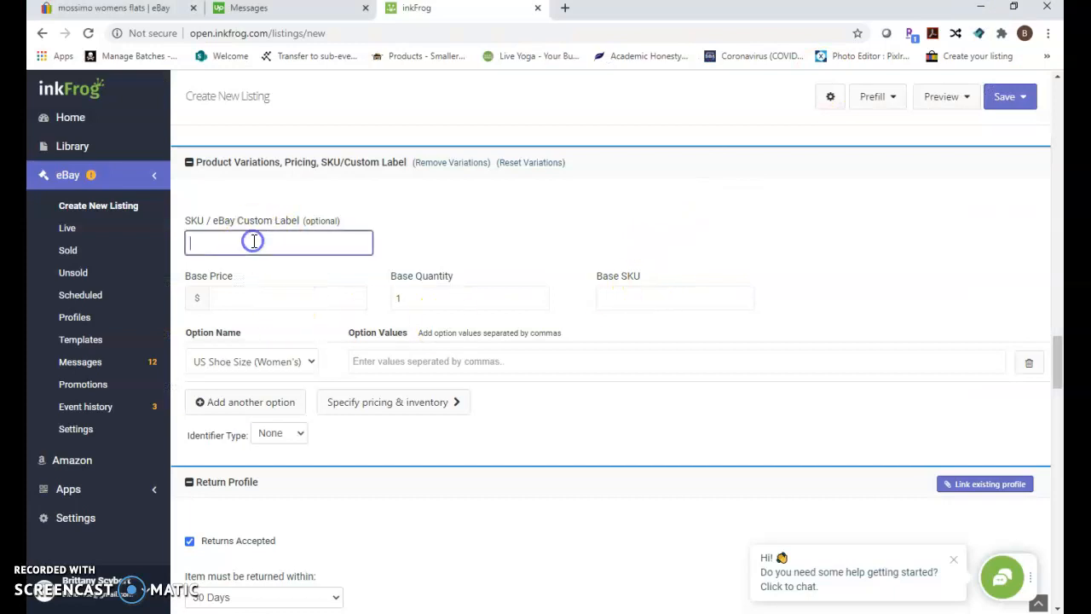
{"action": "left_click", "coordinate": [242, 296]}
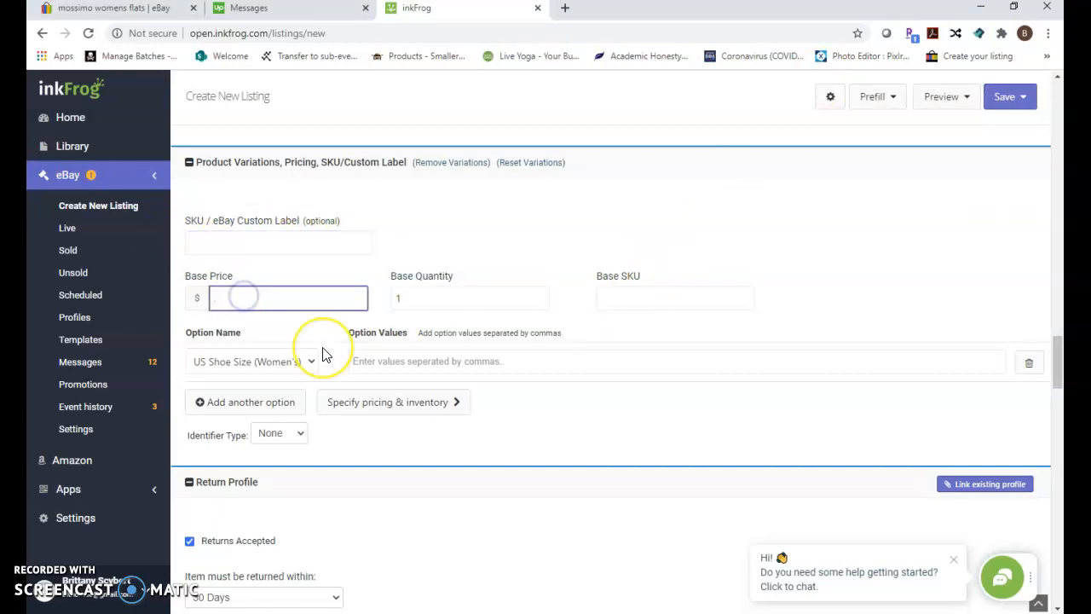
{"action": "scroll", "coordinate": [323, 355], "scroll_direction": "up", "scroll_amount": 10}
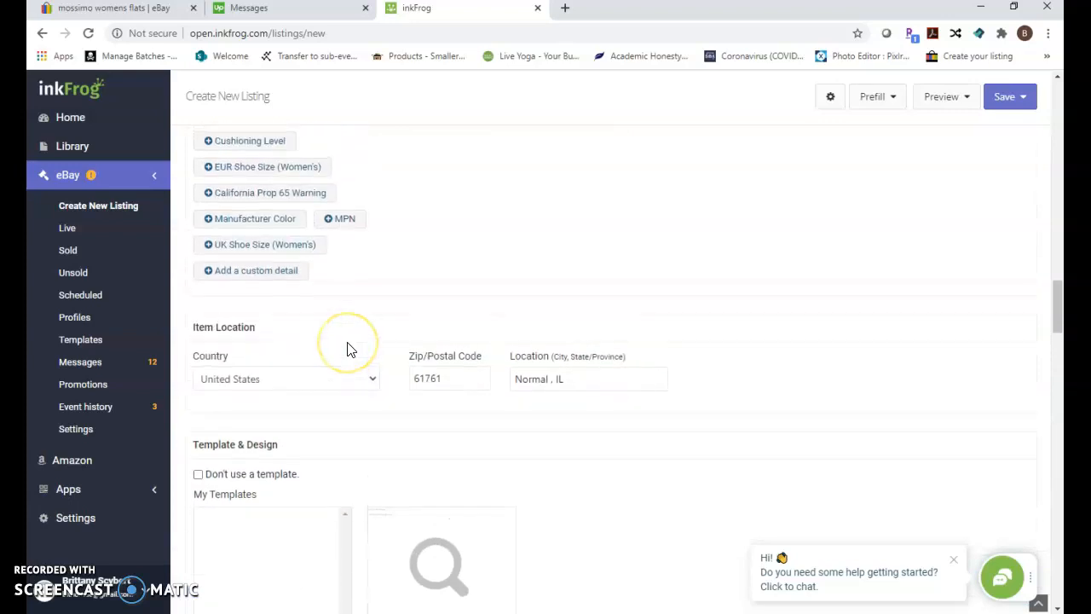
{"action": "scroll", "coordinate": [348, 350], "scroll_direction": "down", "scroll_amount": 10}
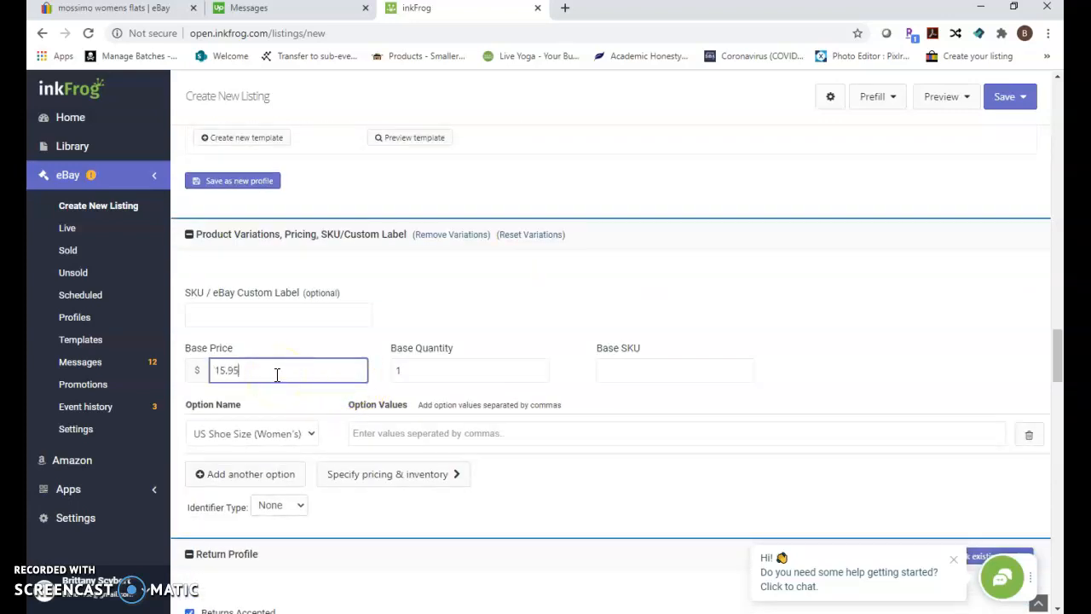
{"action": "left_click", "coordinate": [431, 373]}
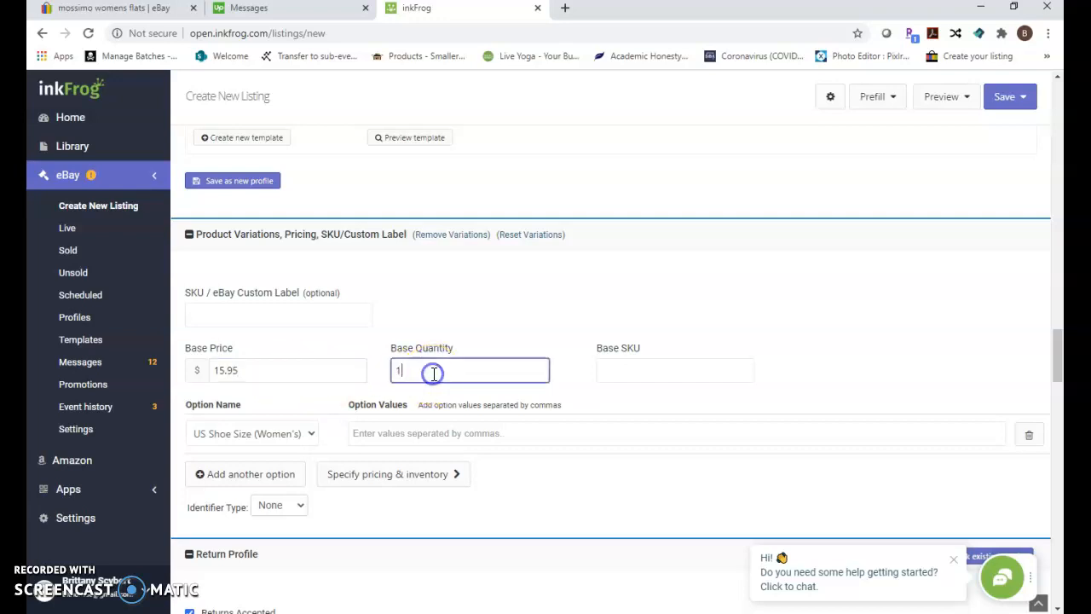
{"action": "left_click", "coordinate": [654, 368]}
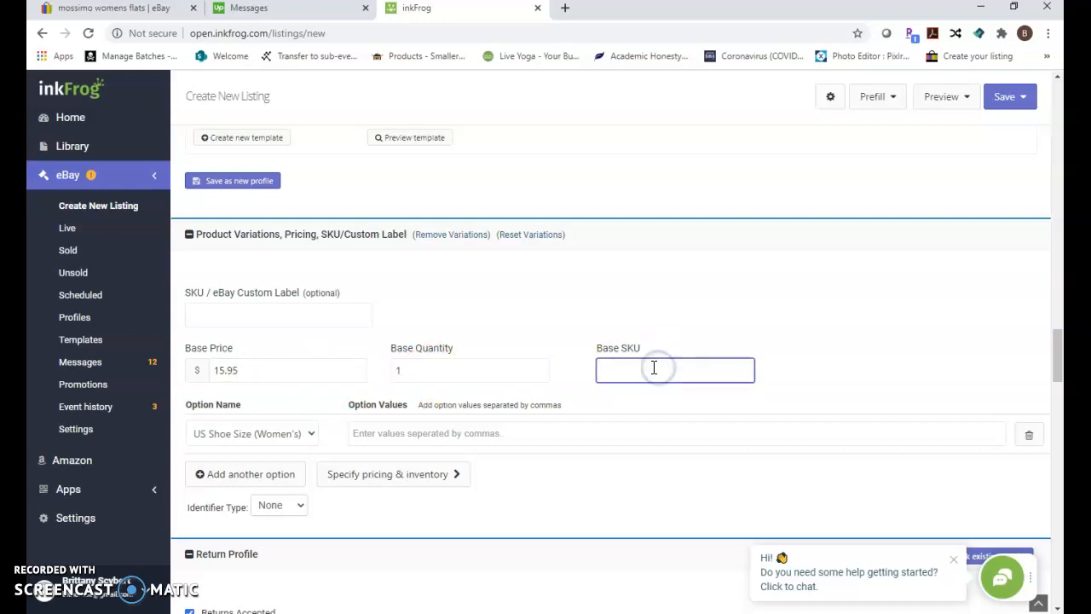
{"action": "scroll", "coordinate": [654, 368], "scroll_direction": "down", "scroll_amount": 2}
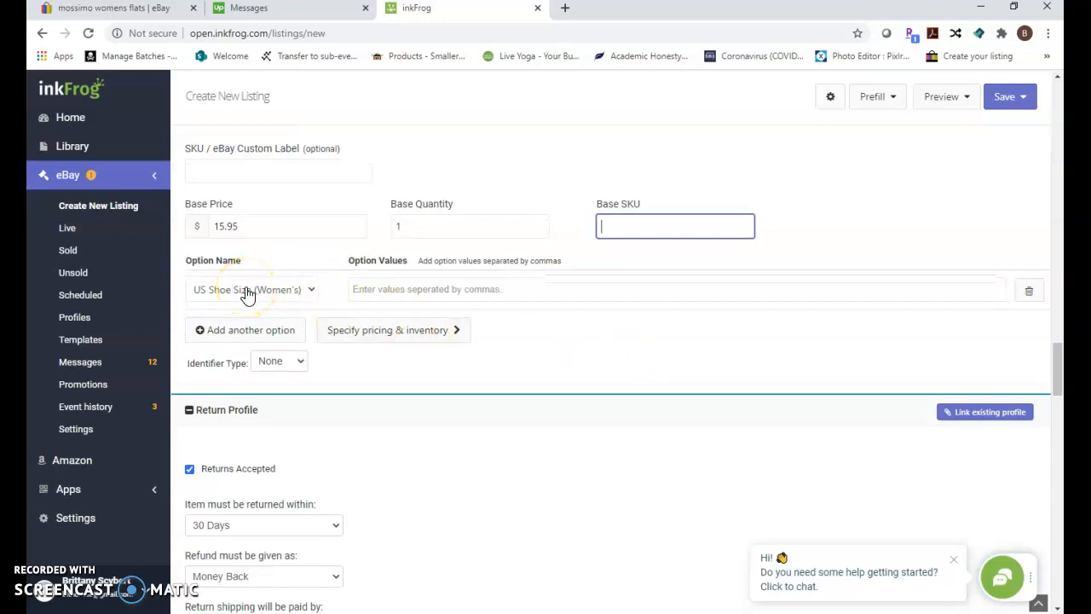
Add US 10 and US 11 as shoe size option values and generate their pricing and inventory rows
{"action": "left_click", "coordinate": [405, 291]}
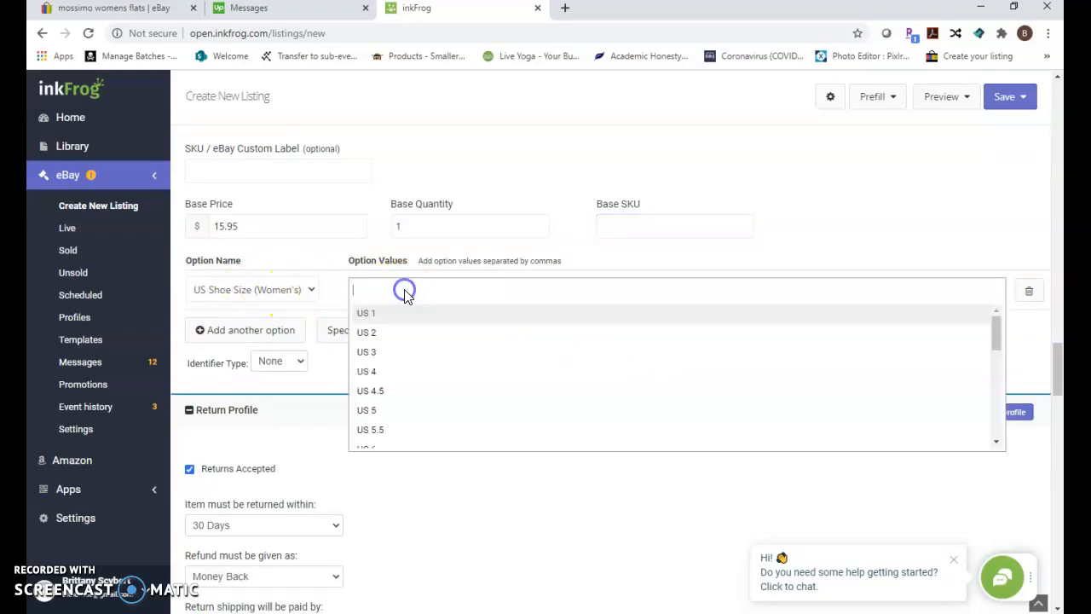
{"action": "left_click", "coordinate": [409, 296]}
{"action": "scroll", "coordinate": [405, 336], "scroll_direction": "down", "scroll_amount": 3}
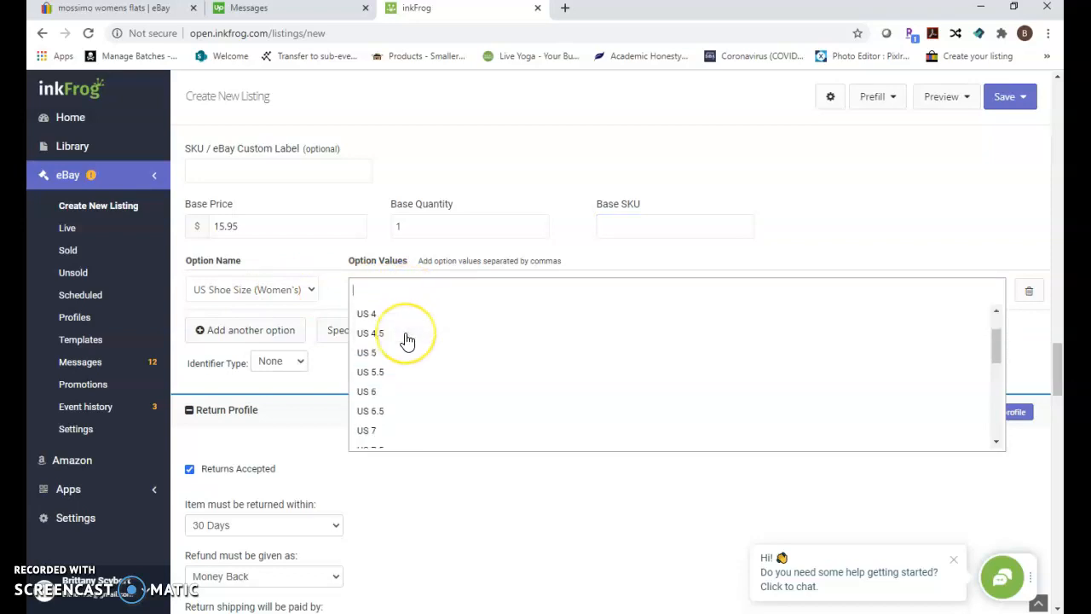
{"action": "left_click", "coordinate": [378, 389]}
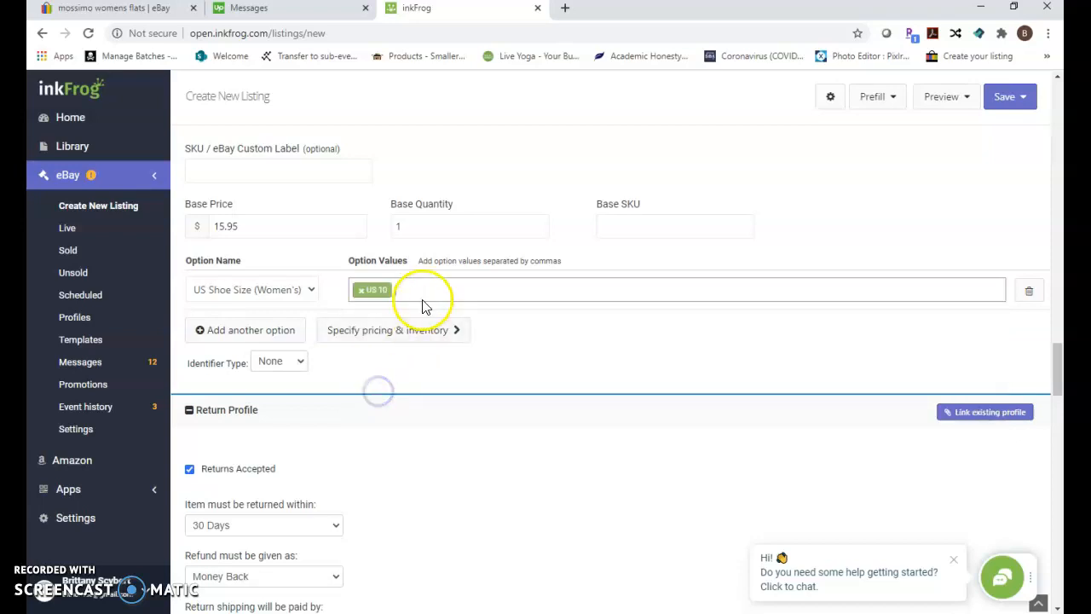
{"action": "left_click", "coordinate": [422, 292]}
{"action": "scroll", "coordinate": [414, 390], "scroll_direction": "down", "scroll_amount": 5}
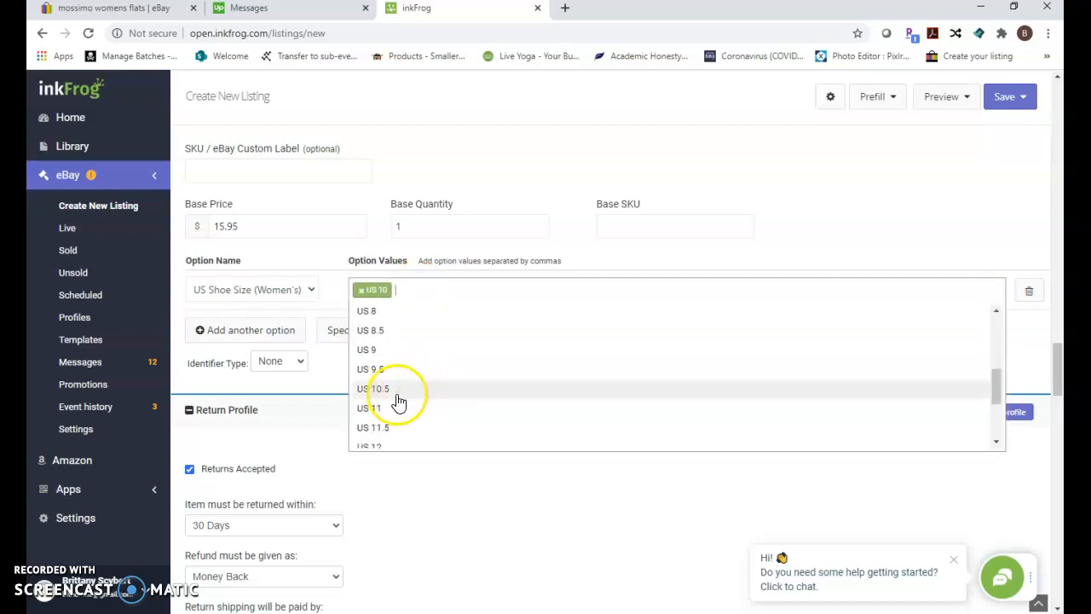
{"action": "left_click", "coordinate": [388, 407]}
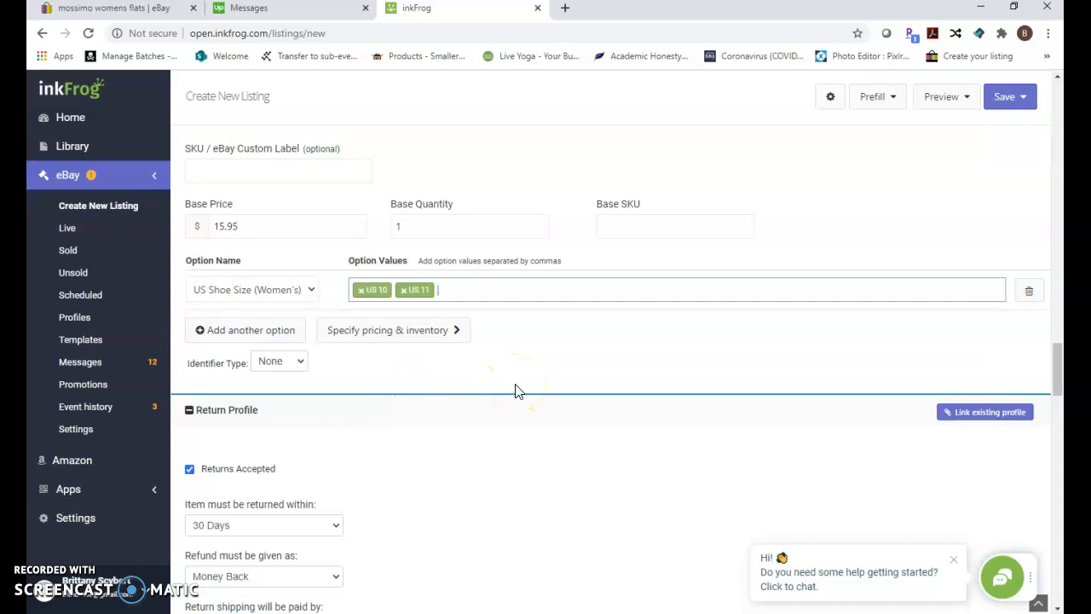
{"action": "left_click", "coordinate": [397, 332]}
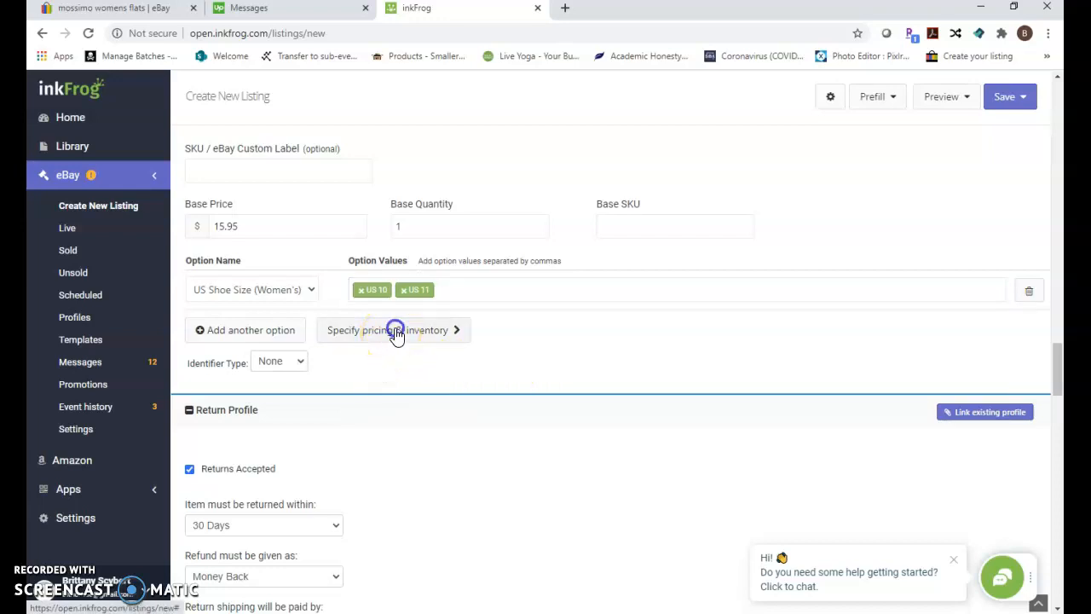
{"action": "left_click", "coordinate": [595, 380]}
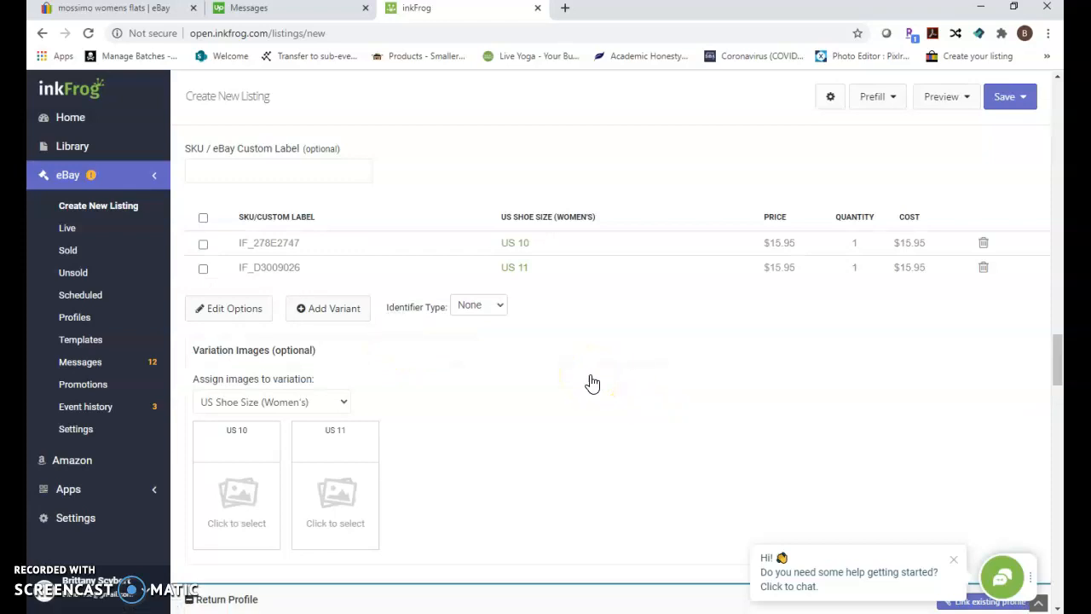
Look up the quantities per size in row 7 of the Excel sheet and set US 10 to 2 and US 11 to 5 in inkFrog
{"action": "left_click_drag", "start_coordinate": [223, 244], "coordinate": [332, 248]}
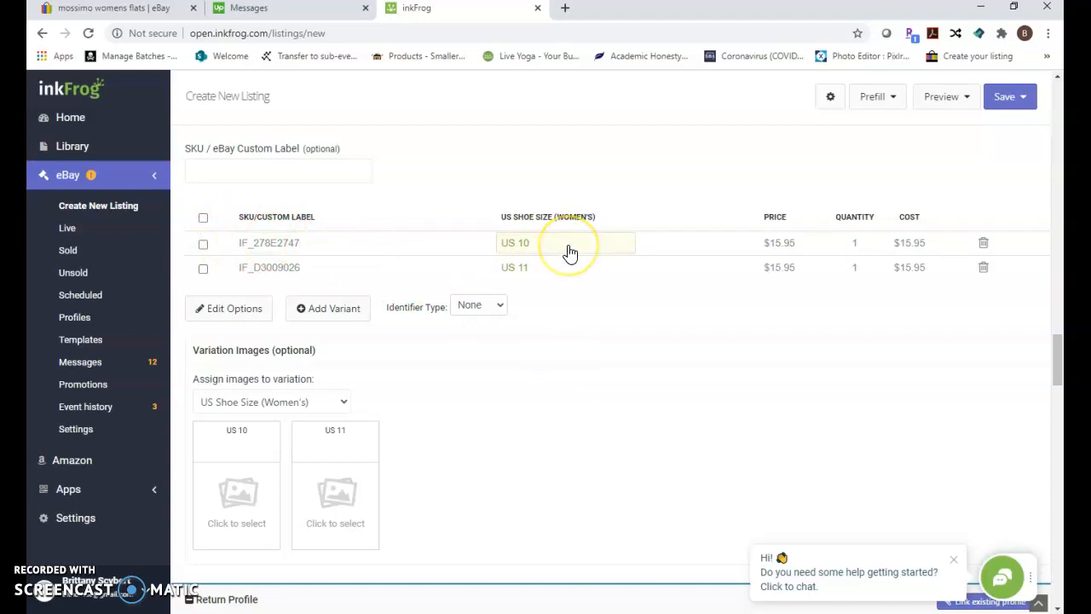
{"action": "mouse_move", "coordinate": [571, 254]}
{"action": "left_mouse_down"}
{"action": "mouse_move", "coordinate": [730, 245]}
{"action": "mouse_move", "coordinate": [807, 253]}
{"action": "left_mouse_up"}
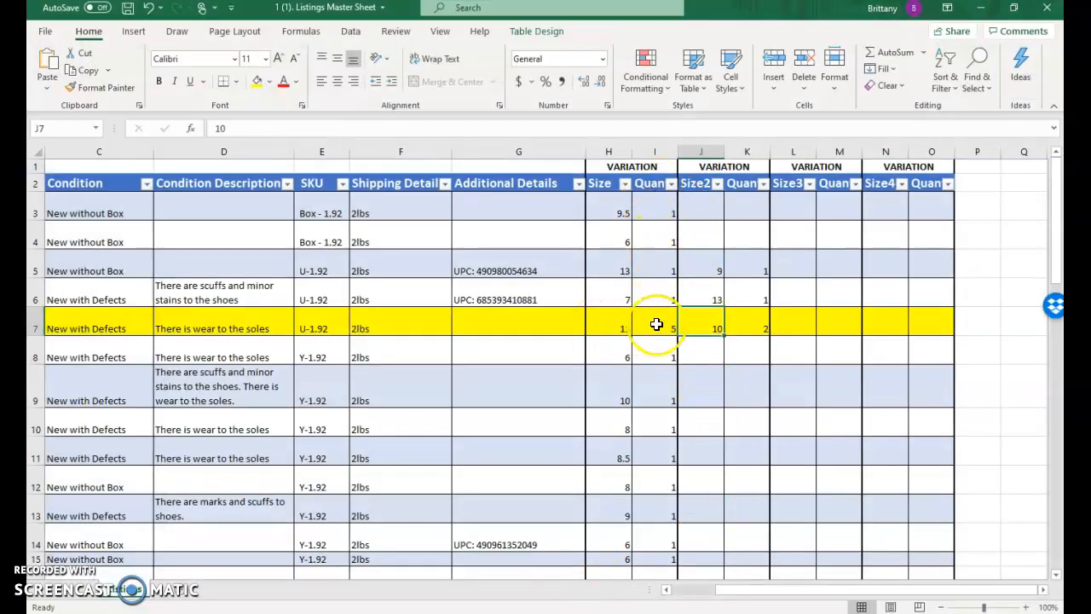
{"action": "left_click", "coordinate": [657, 324]}
{"action": "left_click", "coordinate": [701, 325]}
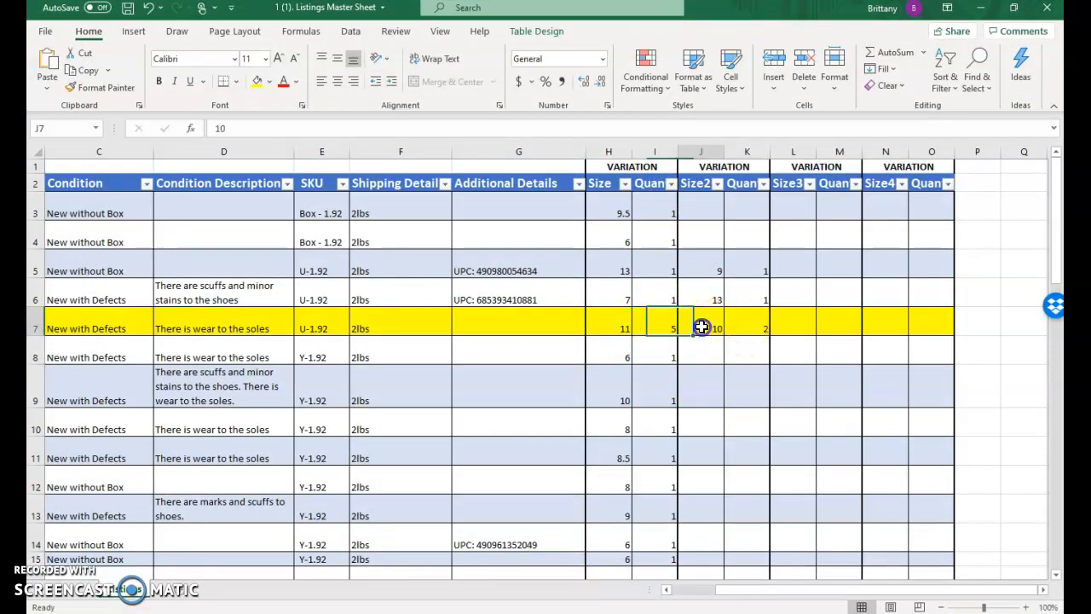
{"action": "left_click", "coordinate": [751, 323]}
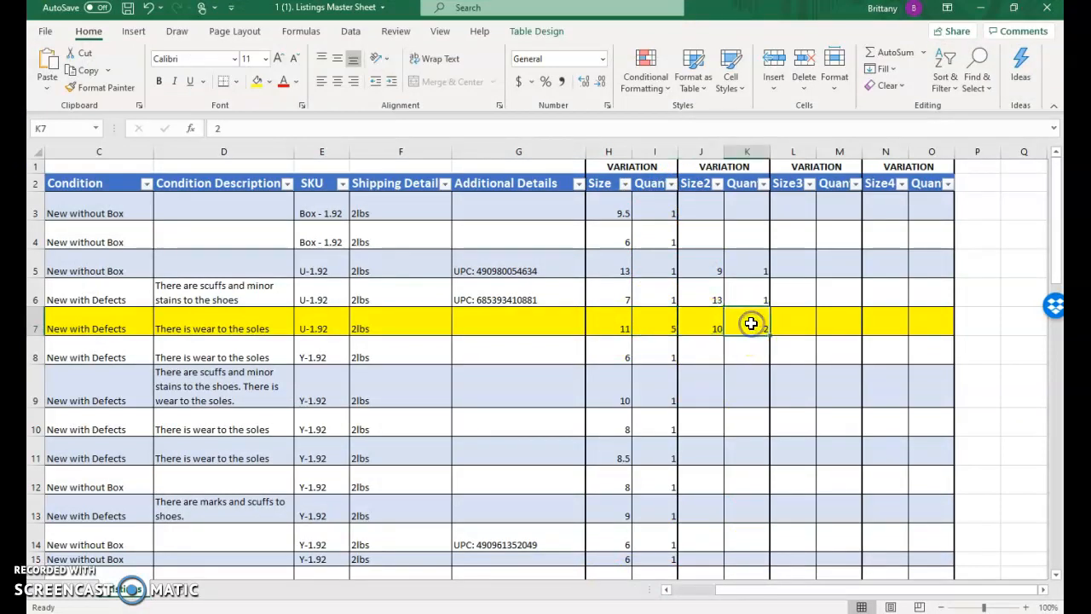
{"action": "left_click", "coordinate": [992, 11]}
{"action": "left_click", "coordinate": [861, 244]}
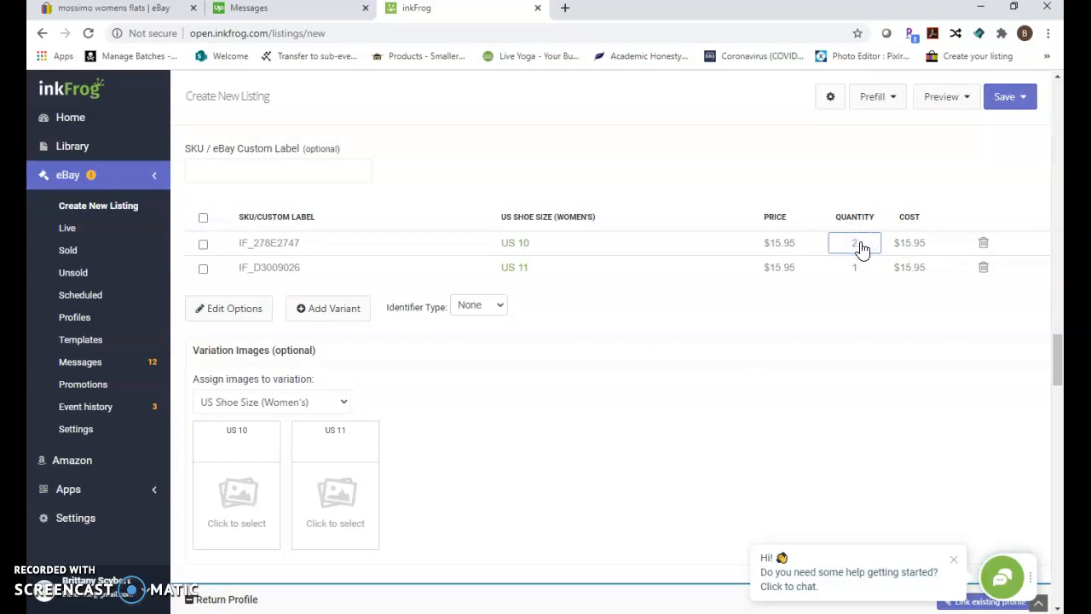
{"action": "type", "text": "2"}
{"action": "left_click", "coordinate": [867, 269]}
{"action": "type", "text": "5"}
{"action": "left_click", "coordinate": [863, 294]}
{"action": "left_click", "coordinate": [818, 301]}
{"action": "left_click", "coordinate": [544, 321]}
Link the existing FREE RETURNS profile as the listing's return profile
{"action": "scroll", "coordinate": [546, 322], "scroll_direction": "down", "scroll_amount": 1}
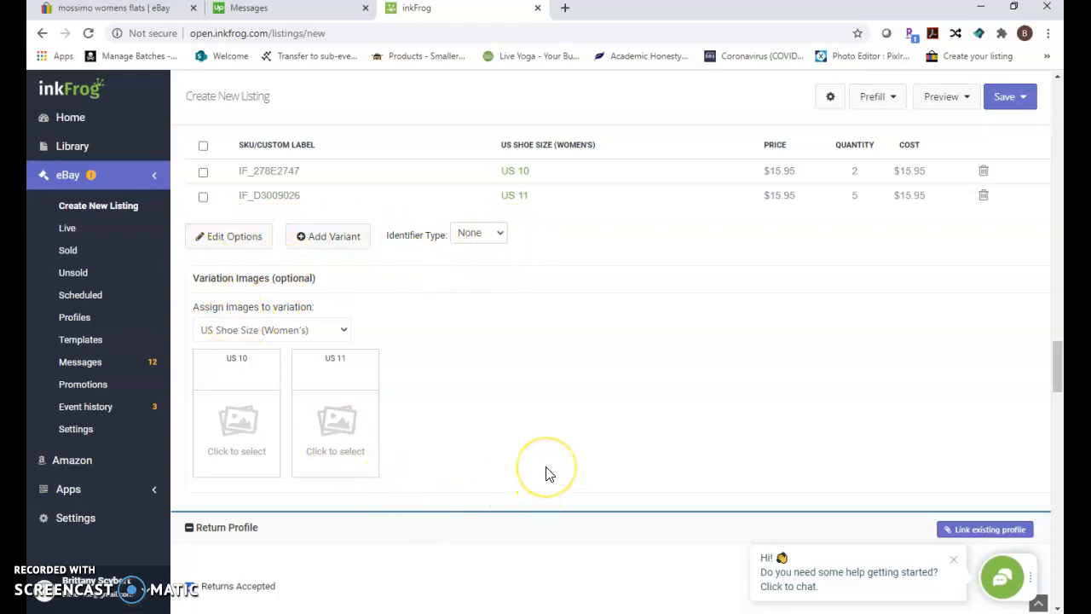
{"action": "scroll", "coordinate": [548, 474], "scroll_direction": "down", "scroll_amount": 5}
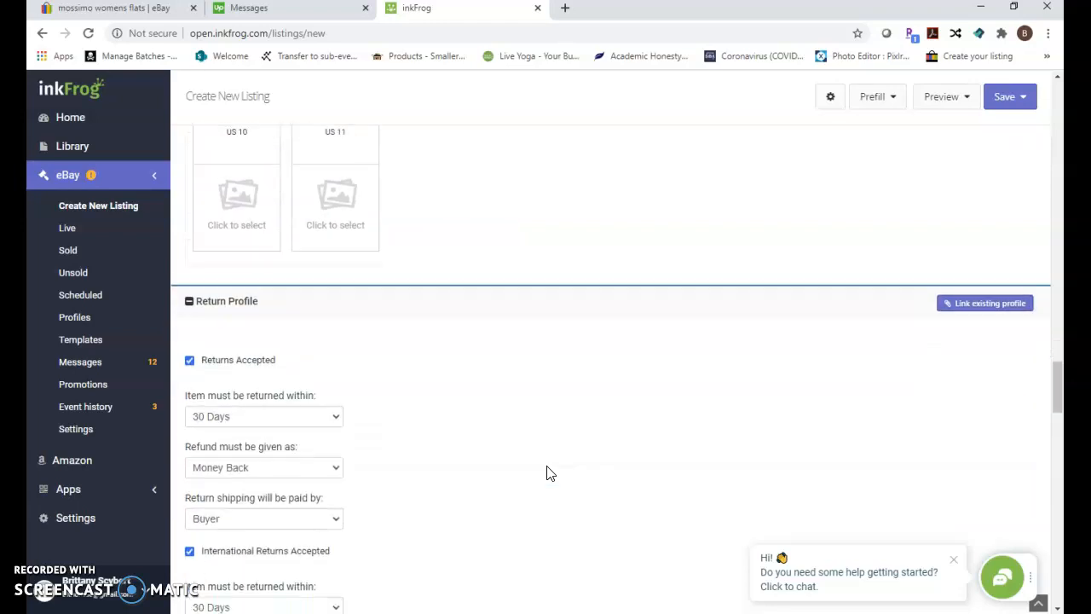
{"action": "left_click", "coordinate": [473, 296]}
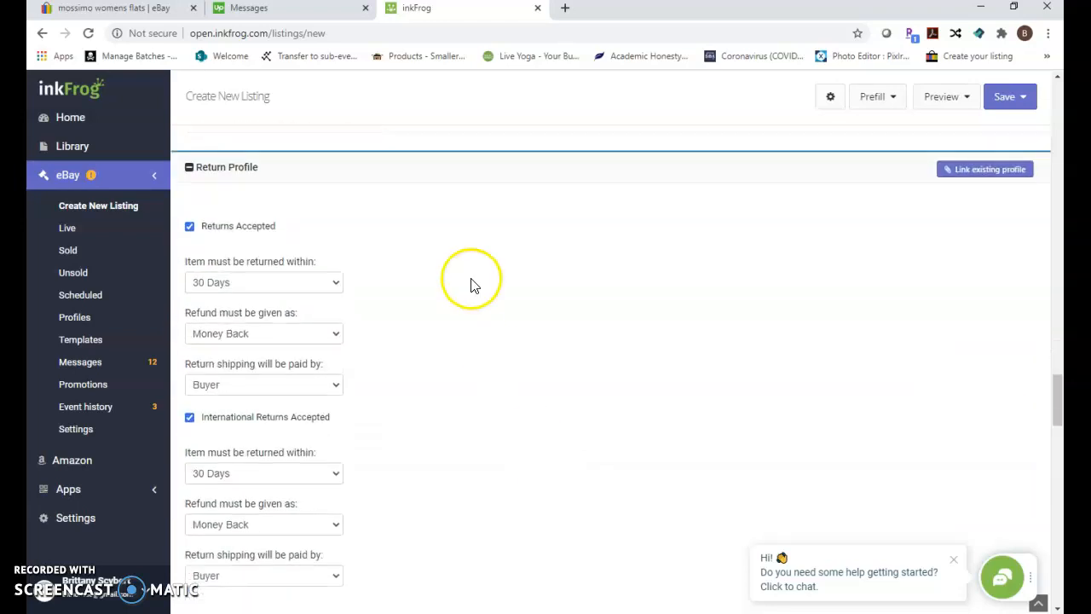
{"action": "left_click", "coordinate": [986, 171]}
{"action": "left_click", "coordinate": [469, 338]}
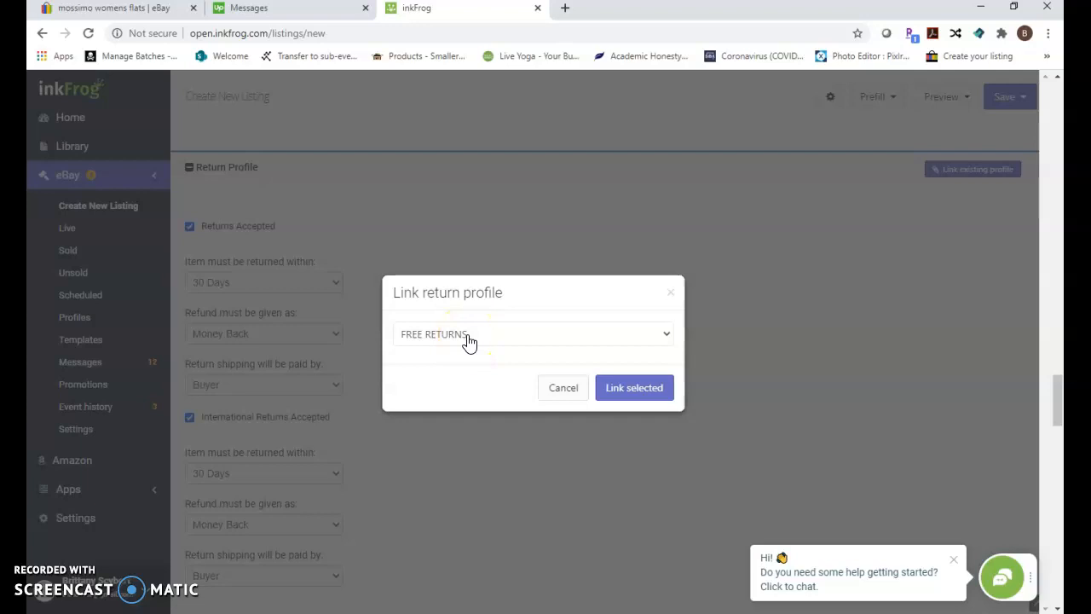
{"action": "left_click", "coordinate": [631, 389]}
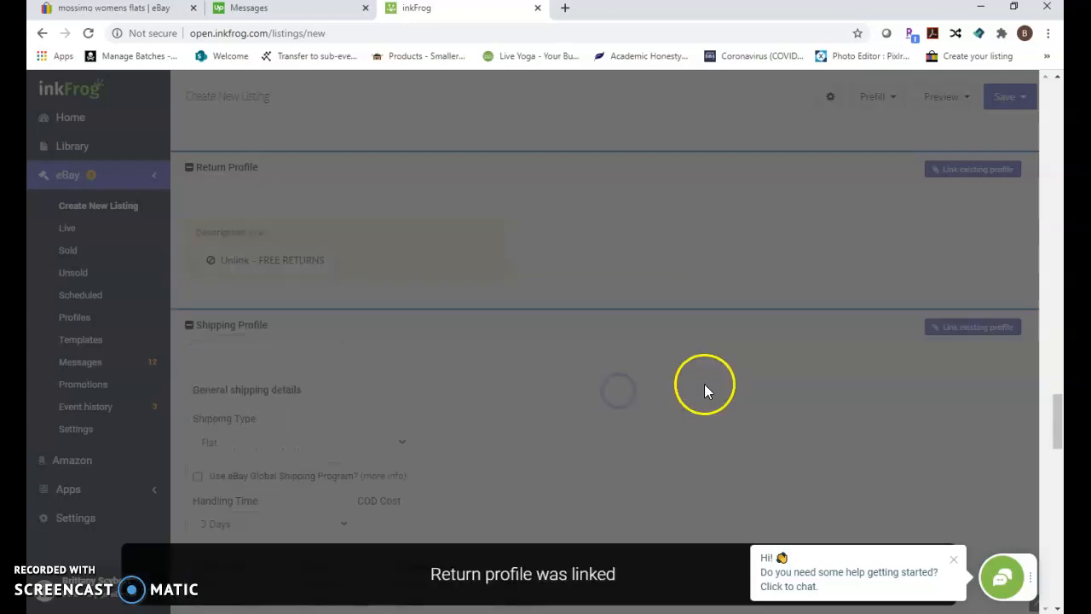
Check the shipping detail in row 7 of the Excel sheet and link the 1lb - 2lb Products shipping profile in inkFrog
{"action": "scroll", "coordinate": [706, 391], "scroll_direction": "down", "scroll_amount": 2}
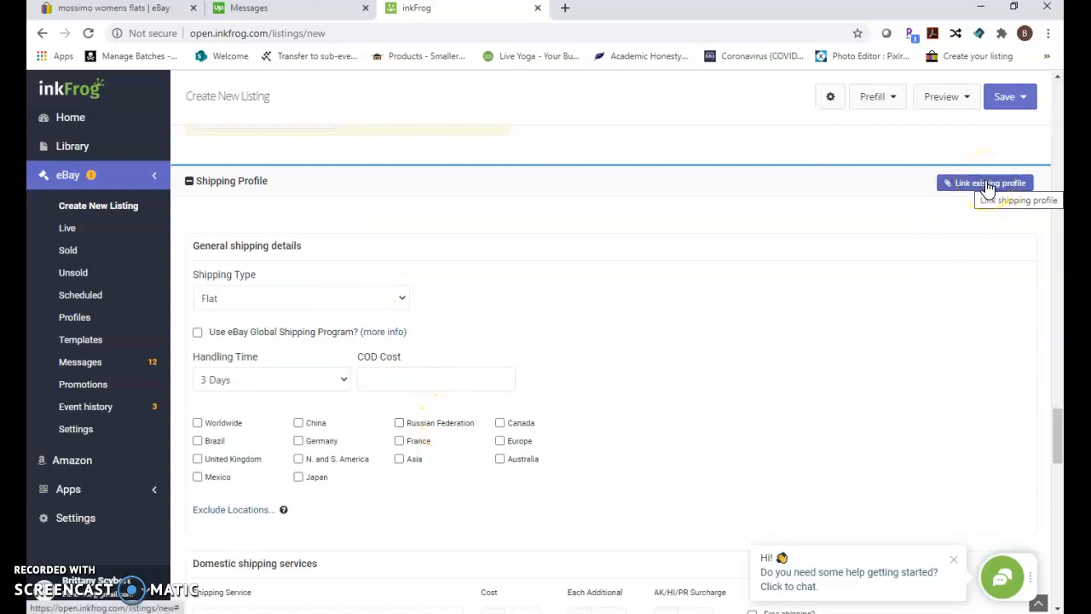
{"action": "left_click", "coordinate": [389, 585]}
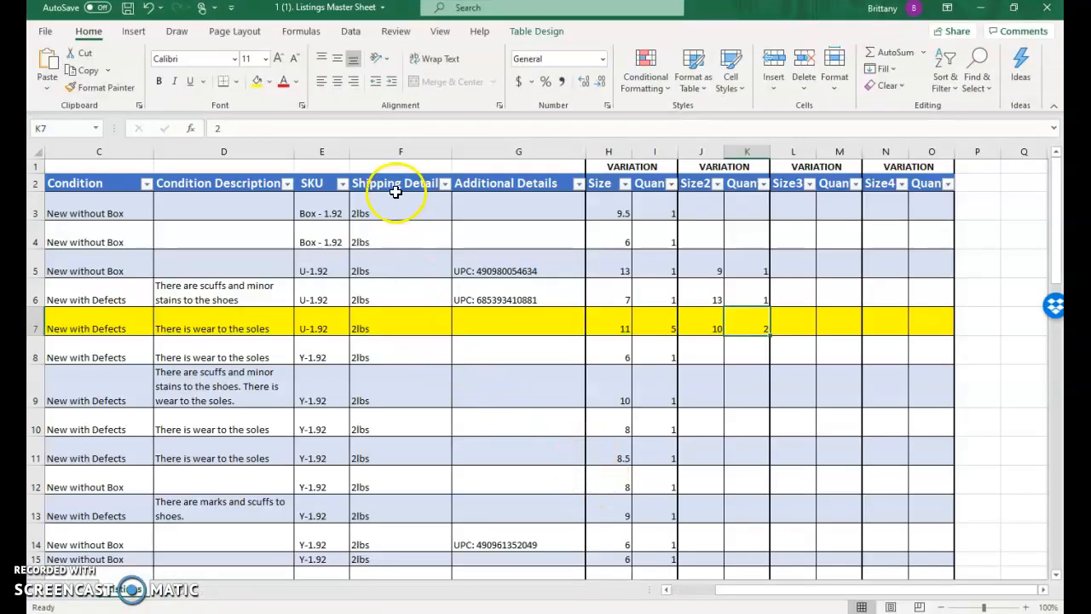
{"action": "left_click", "coordinate": [379, 328]}
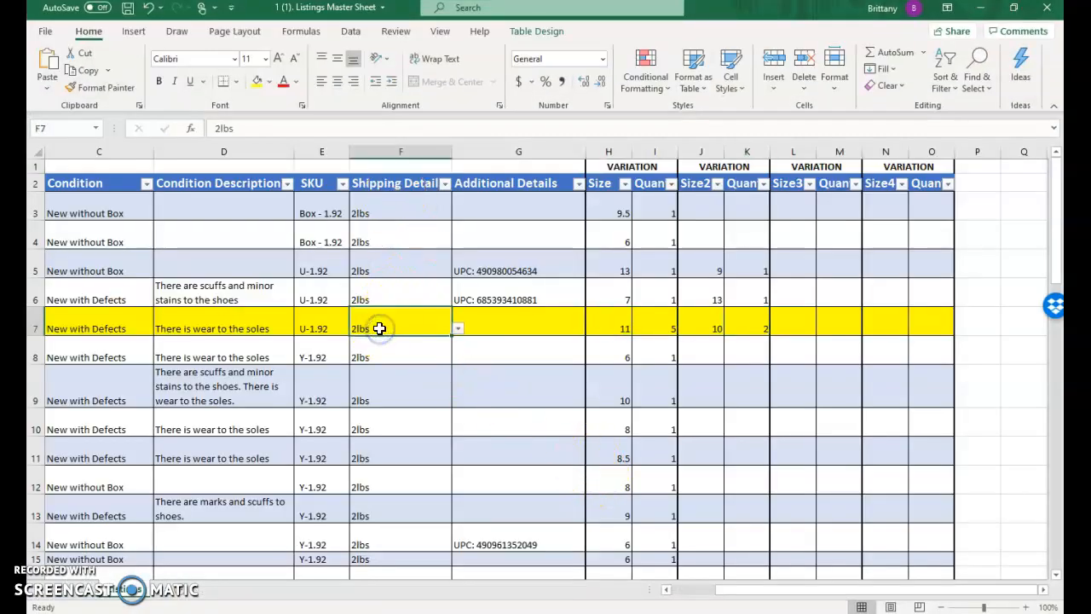
{"action": "left_click", "coordinate": [983, 10]}
{"action": "left_click", "coordinate": [974, 183]}
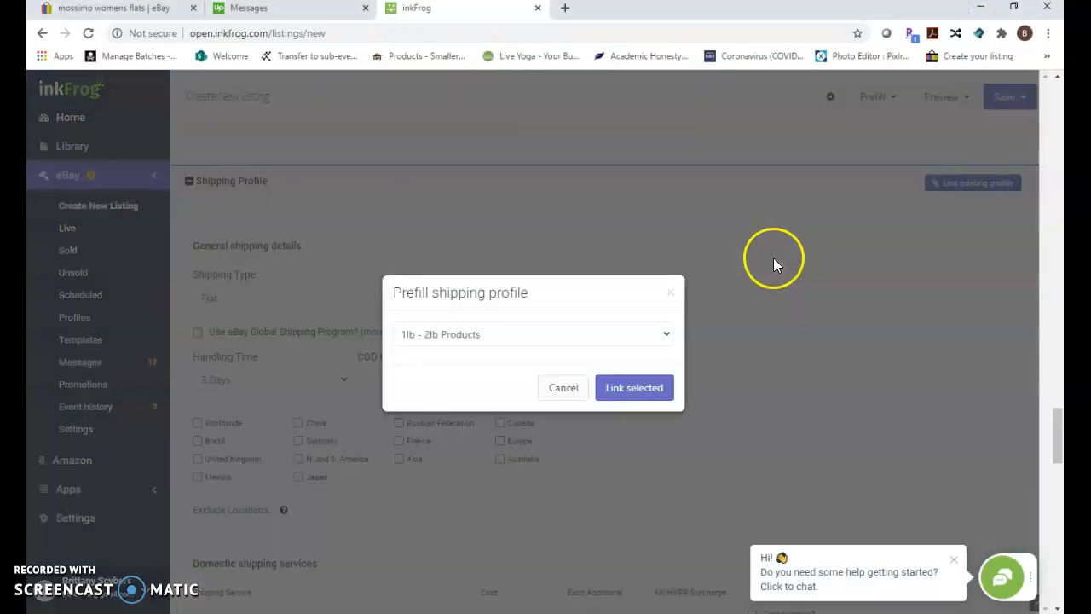
{"action": "left_click", "coordinate": [488, 339]}
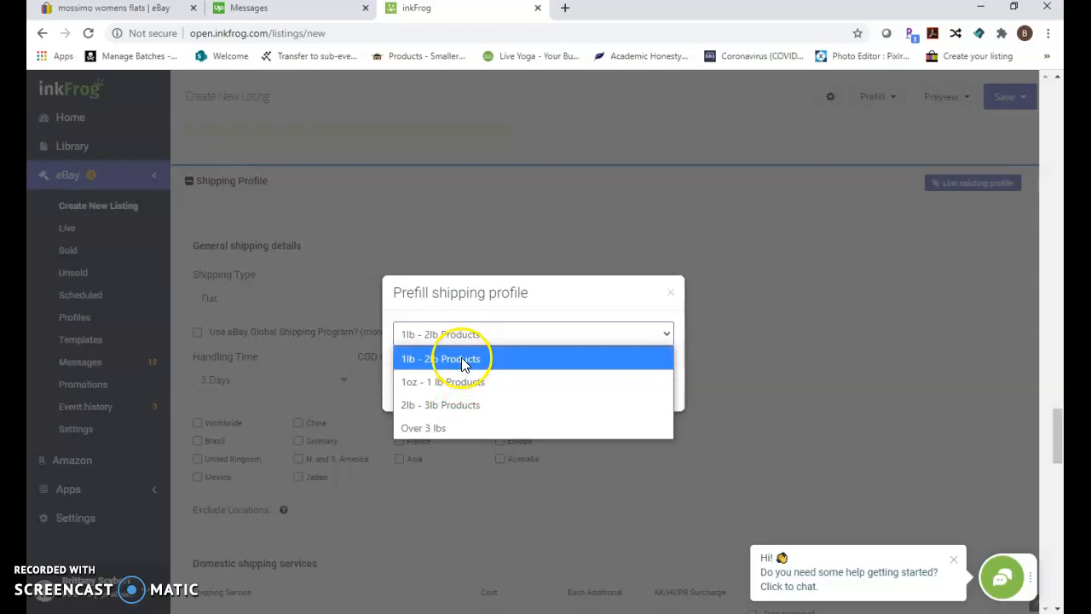
{"action": "left_click", "coordinate": [465, 360]}
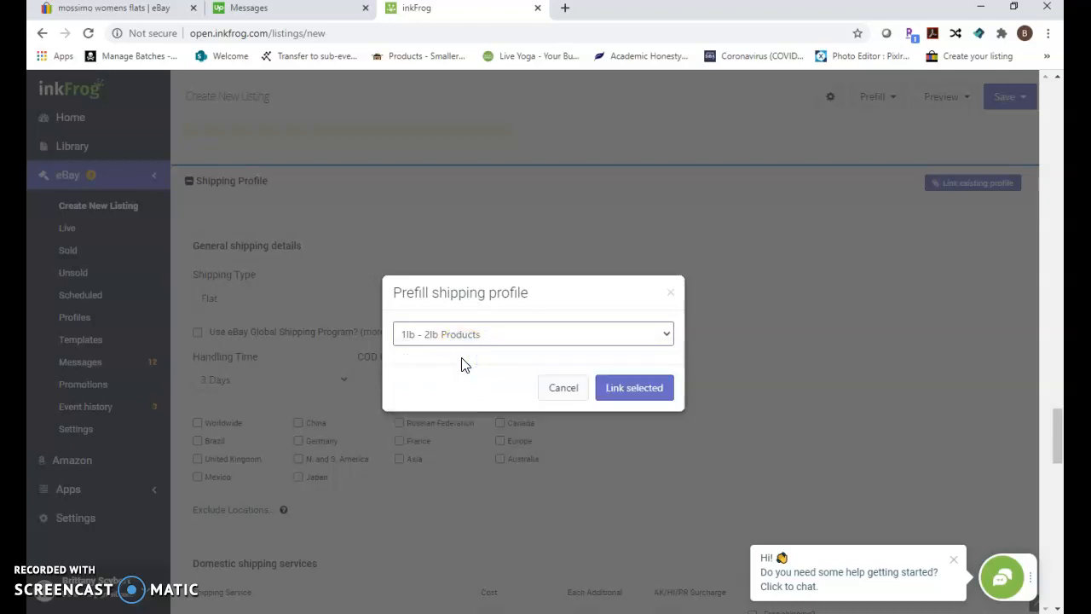
{"action": "left_click", "coordinate": [647, 389]}
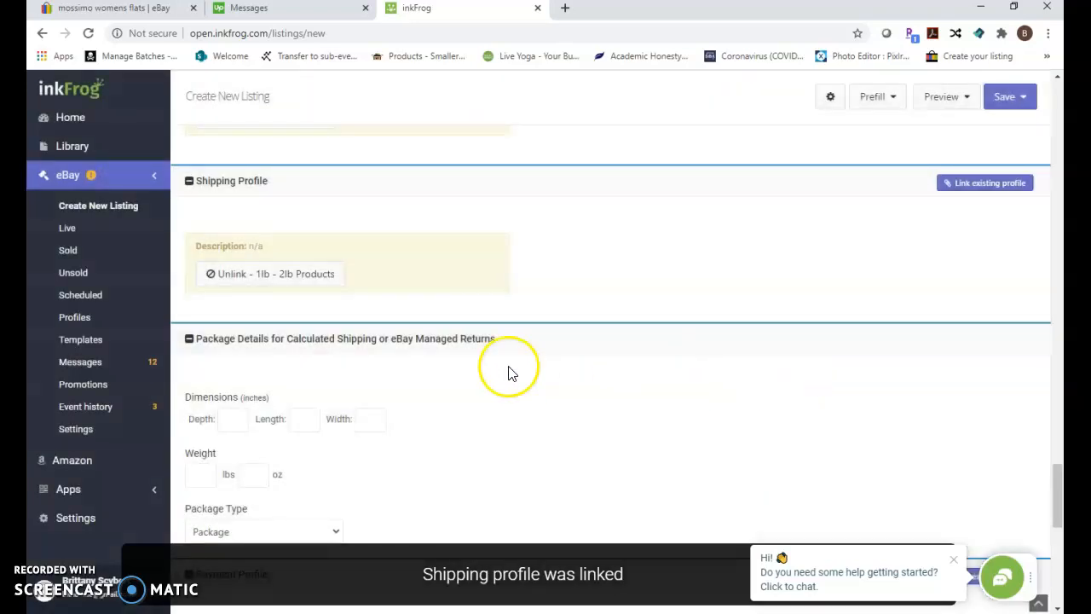
Set the package weight to 2 lbs 0 oz, keeping Package as the package type and the dimensions empty
{"action": "scroll", "coordinate": [506, 360], "scroll_direction": "down", "scroll_amount": 3}
{"action": "scroll", "coordinate": [418, 330], "scroll_direction": "up", "scroll_amount": 1}
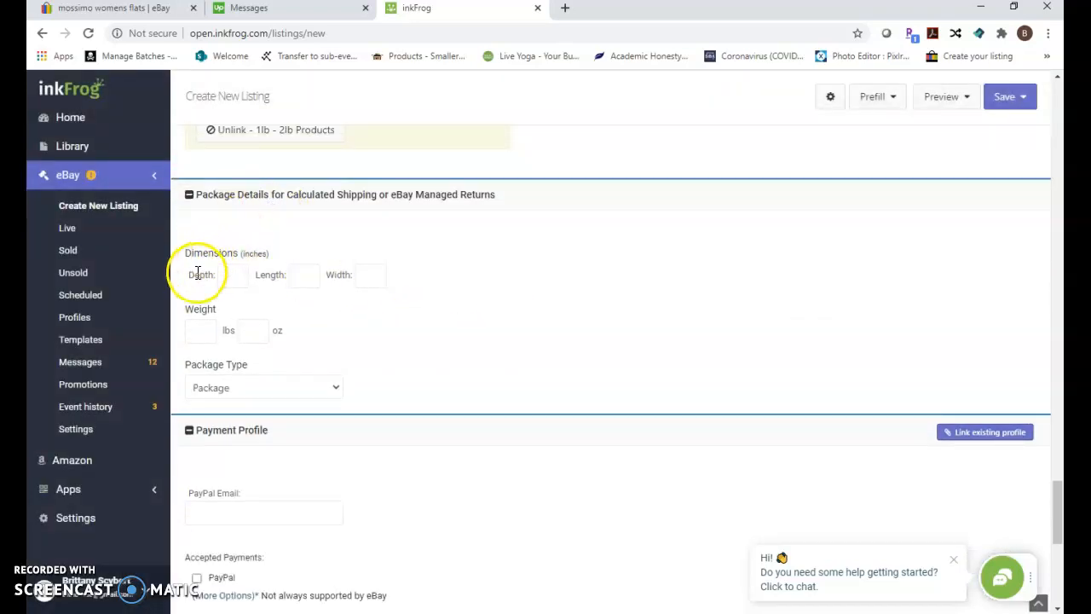
{"action": "left_click", "coordinate": [201, 331]}
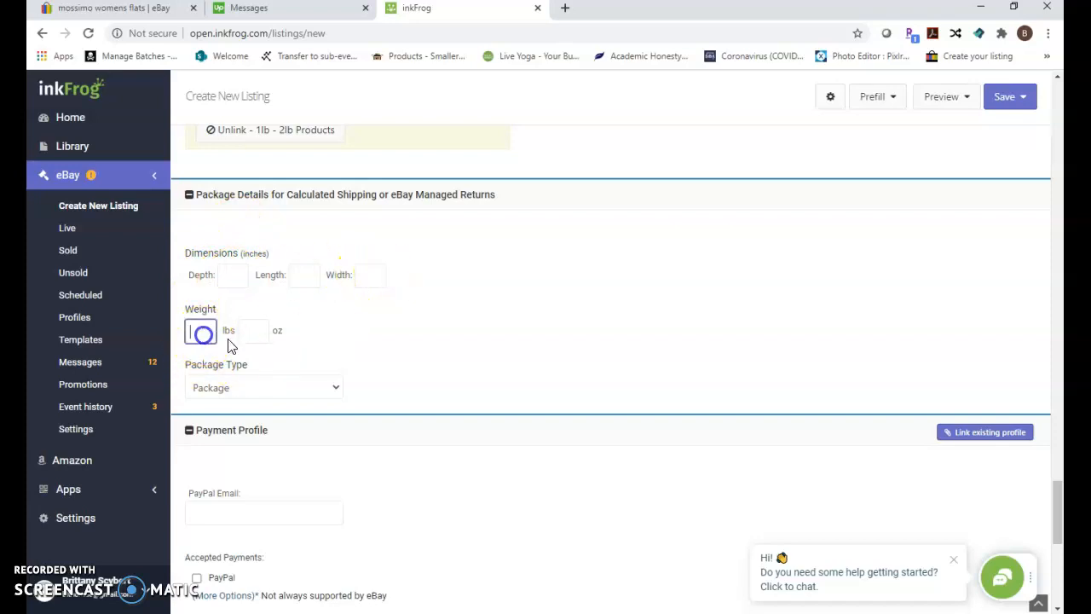
{"action": "left_click", "coordinate": [460, 367]}
{"action": "left_click", "coordinate": [213, 389]}
Link the existing PAYPAL profile as the listing's payment profile
{"action": "scroll", "coordinate": [555, 388], "scroll_direction": "down", "scroll_amount": 3}
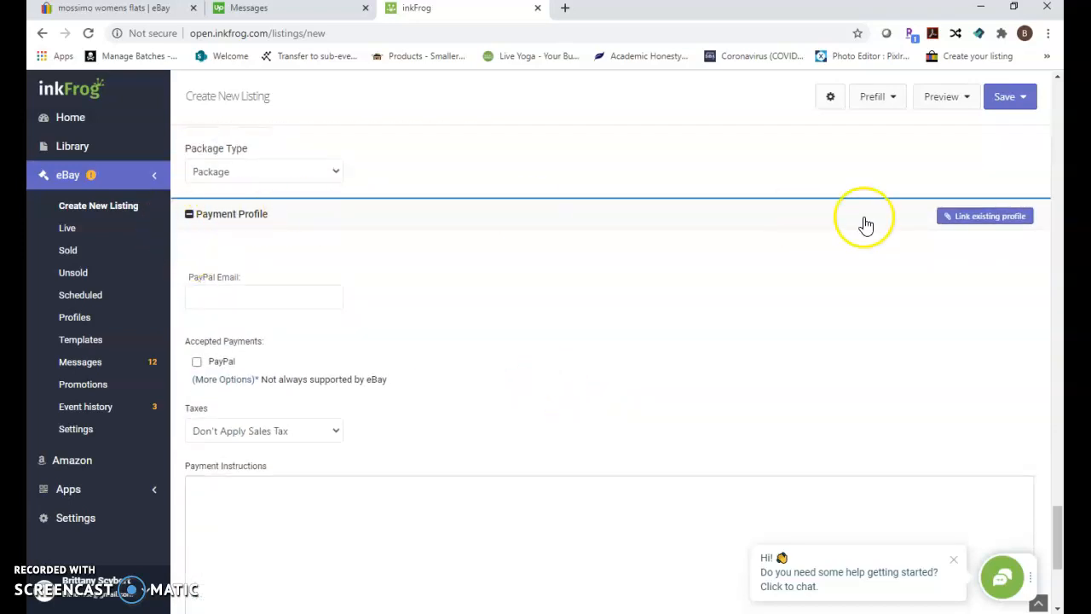
{"action": "left_click", "coordinate": [978, 220]}
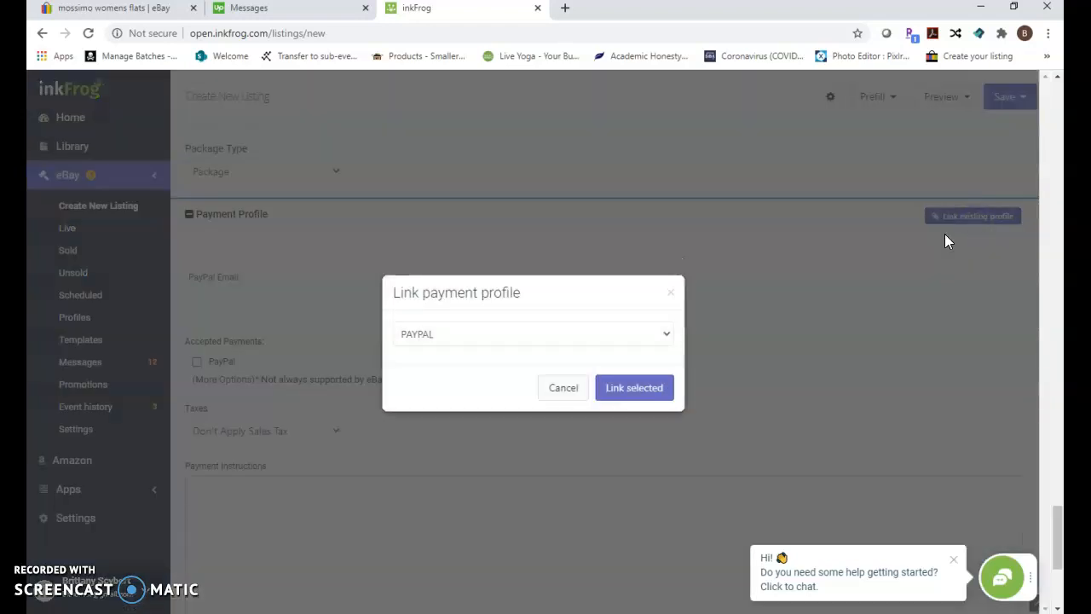
{"action": "left_click", "coordinate": [623, 392]}
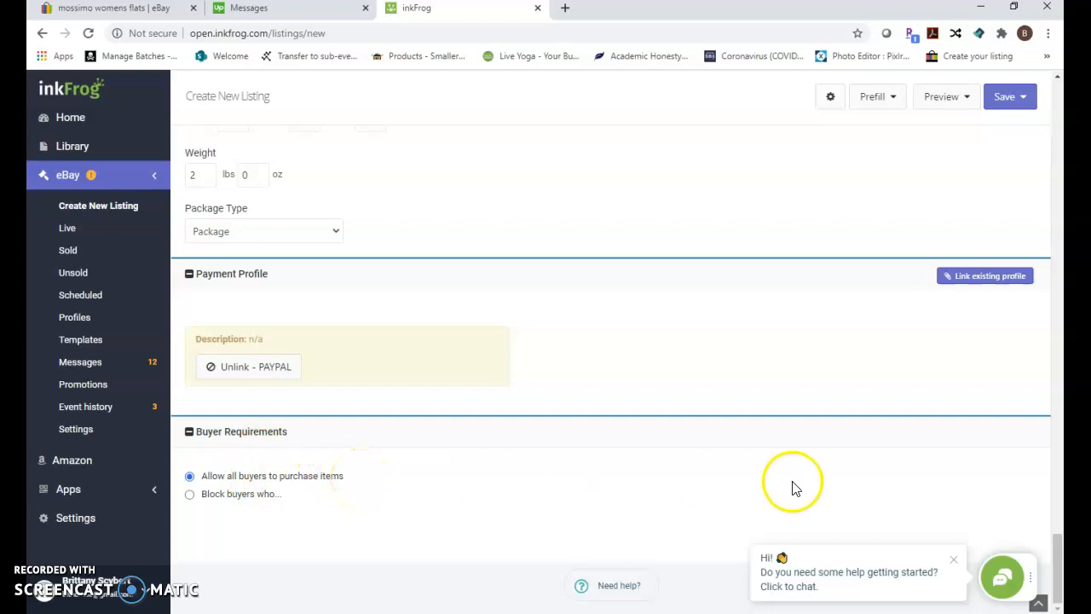
Save the finished listing to the library and start a new listing from scratch
{"action": "left_click", "coordinate": [1005, 99]}
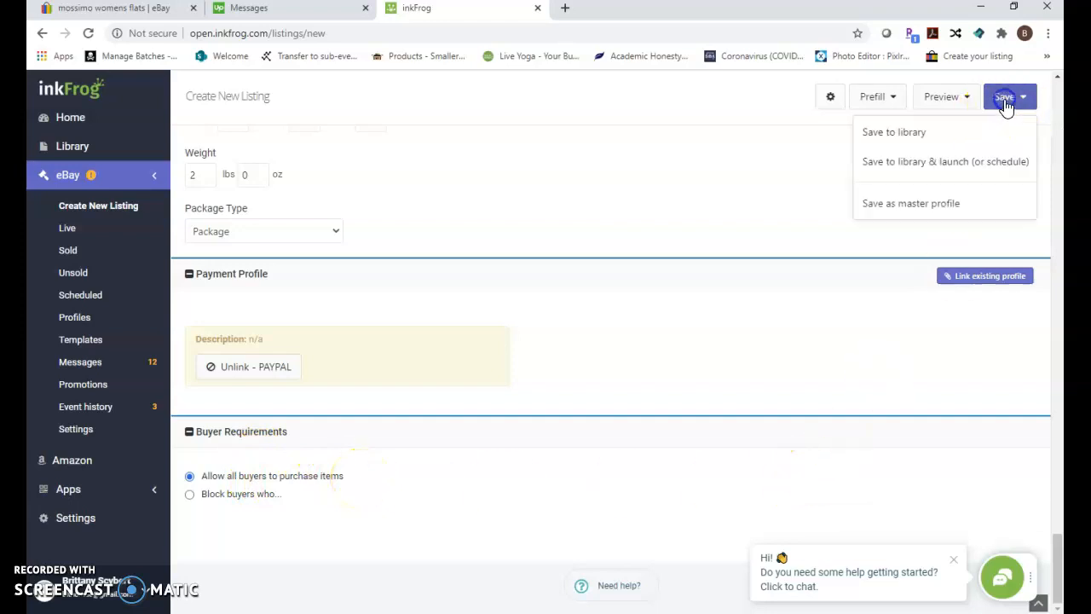
{"action": "left_click", "coordinate": [891, 134]}
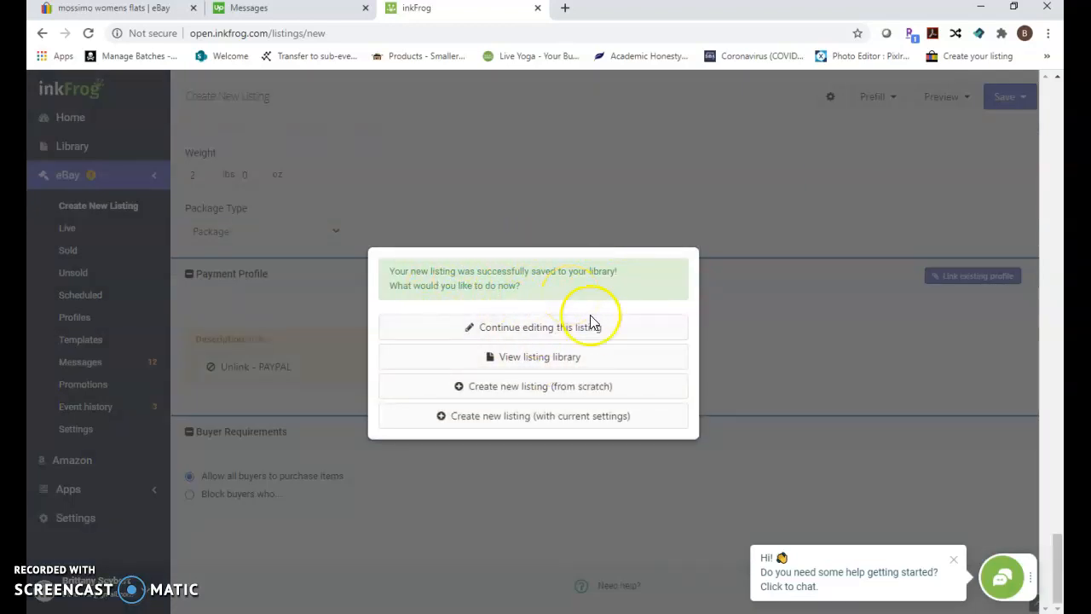
{"action": "left_click", "coordinate": [485, 391]}
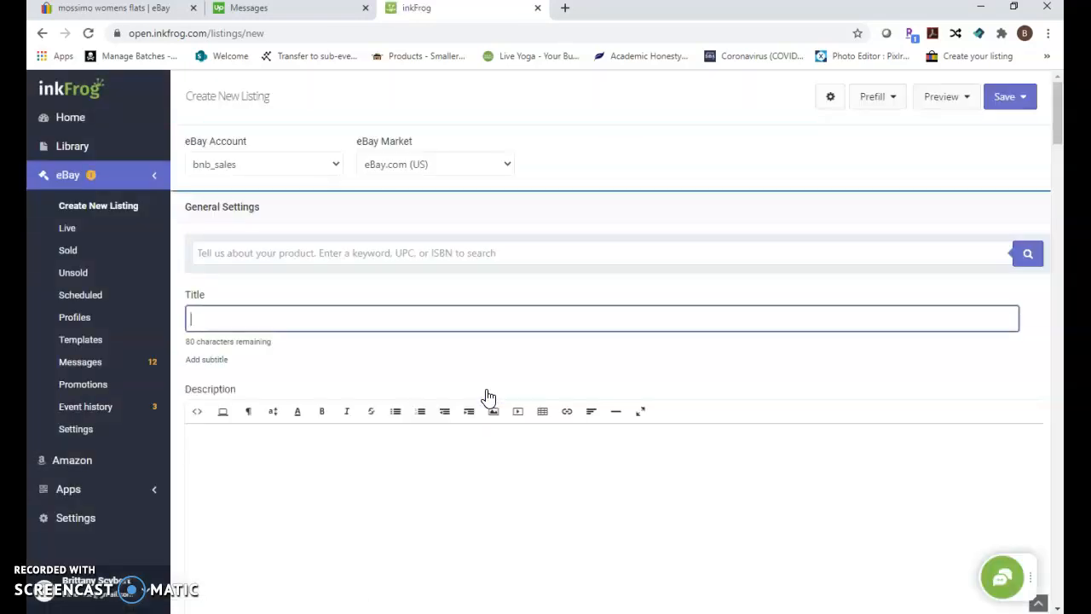
{"action": "left_click", "coordinate": [229, 506]}
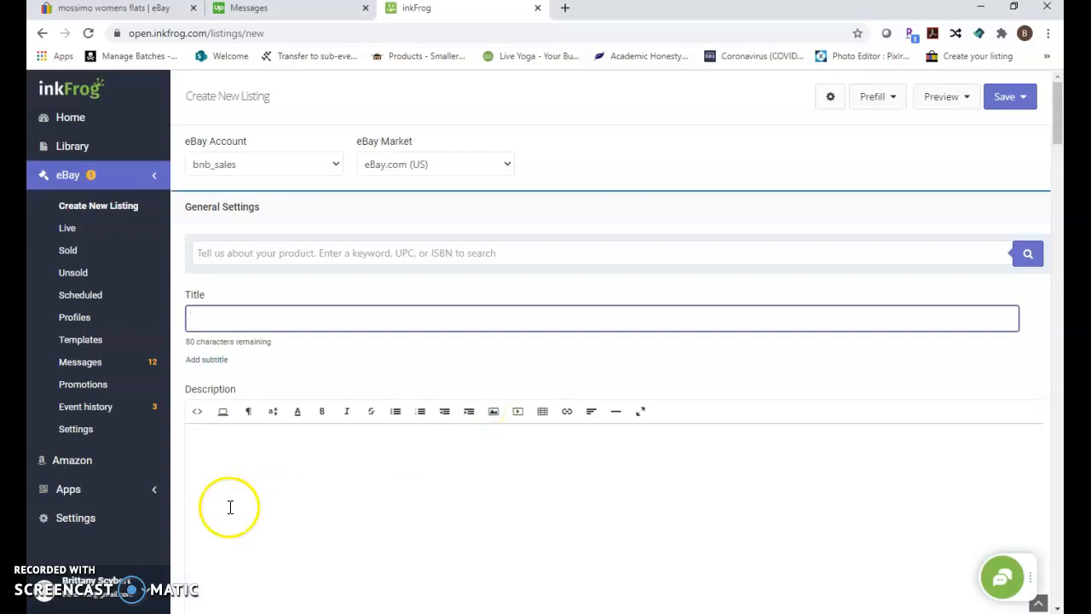